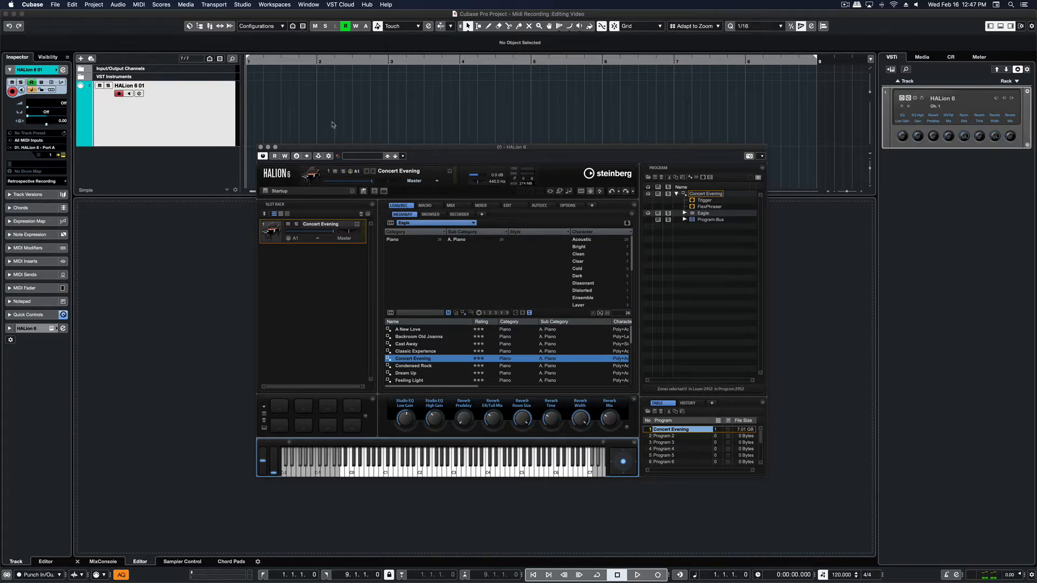
- Close the HALion instrument window and set the MIDI record mode for linear and cycled recording to Replace
left_click(260, 147)
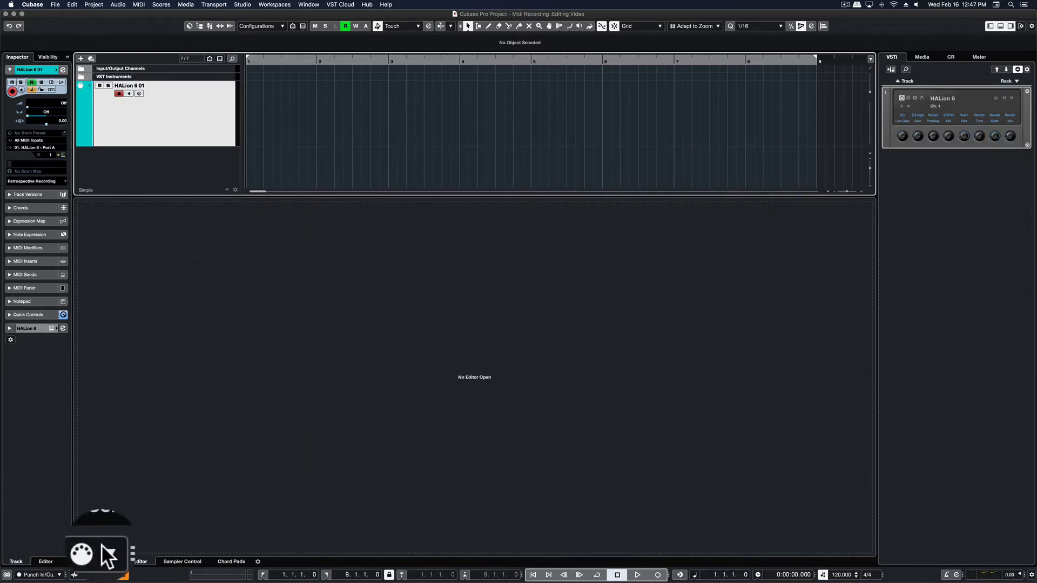
left_click(78, 574)
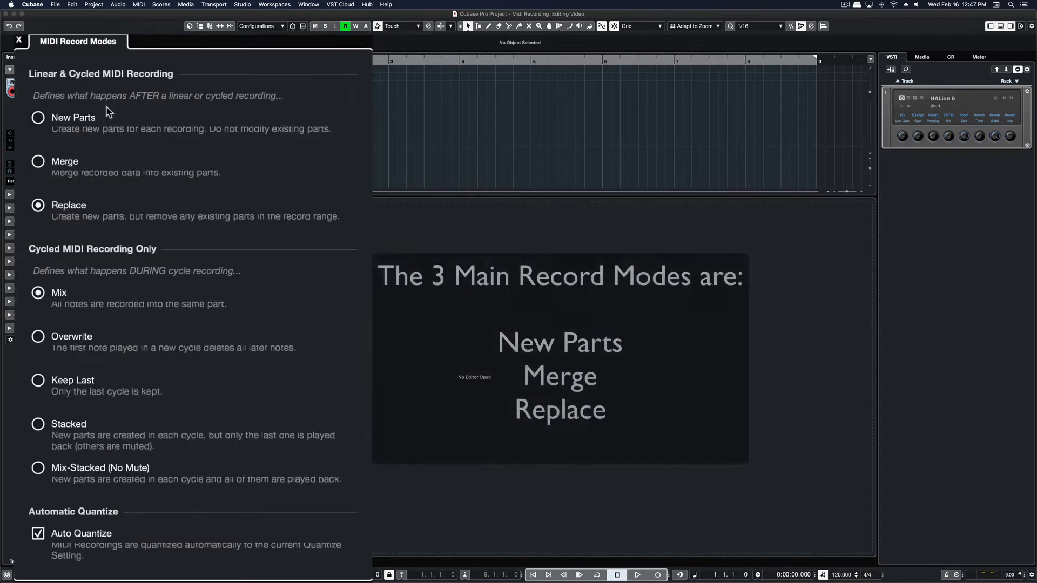
left_click(39, 119)
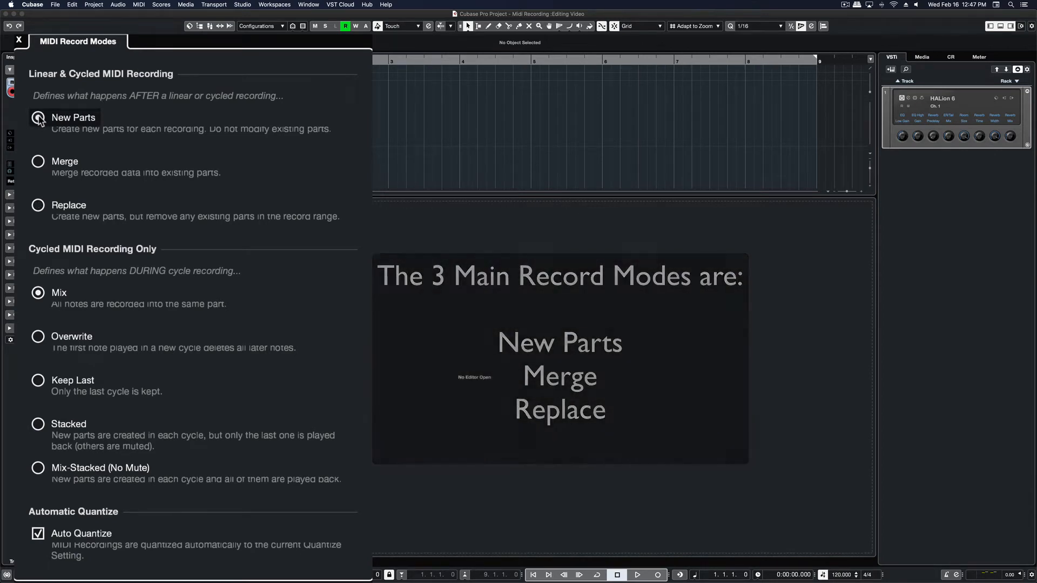
left_click(37, 162)
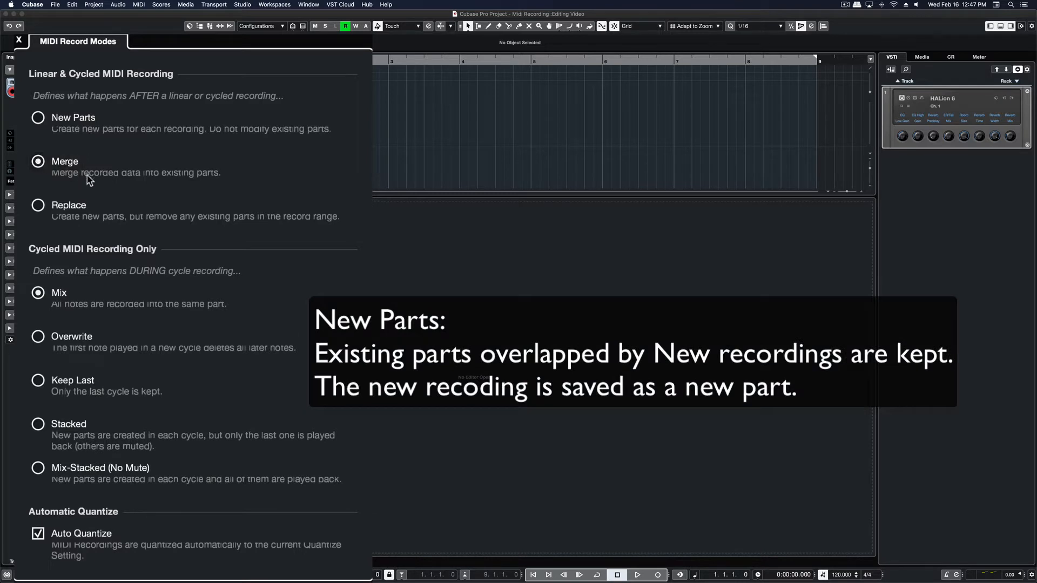
left_click(61, 220)
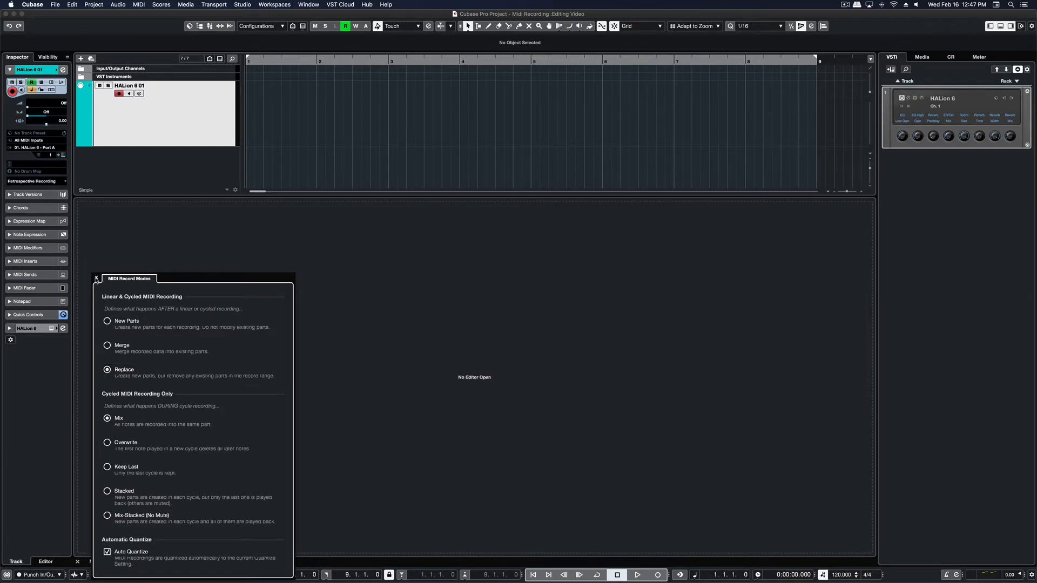
left_click(96, 279)
left_click(331, 331)
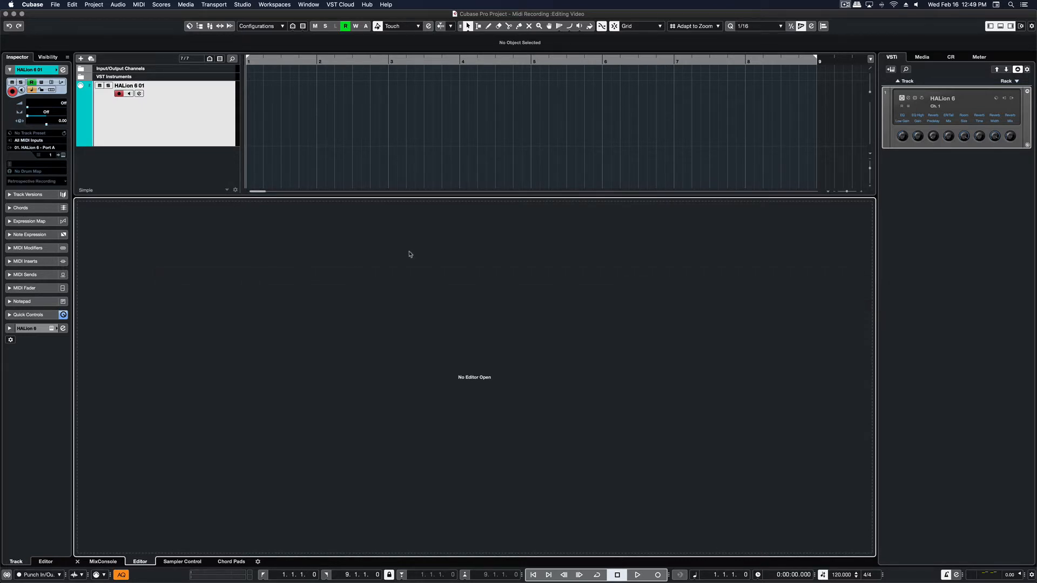
- Record a MIDI part on the HALion 6 01 track from bar 1 to about bar 7 and open it in the Key Editor
key("KP_Multiply")
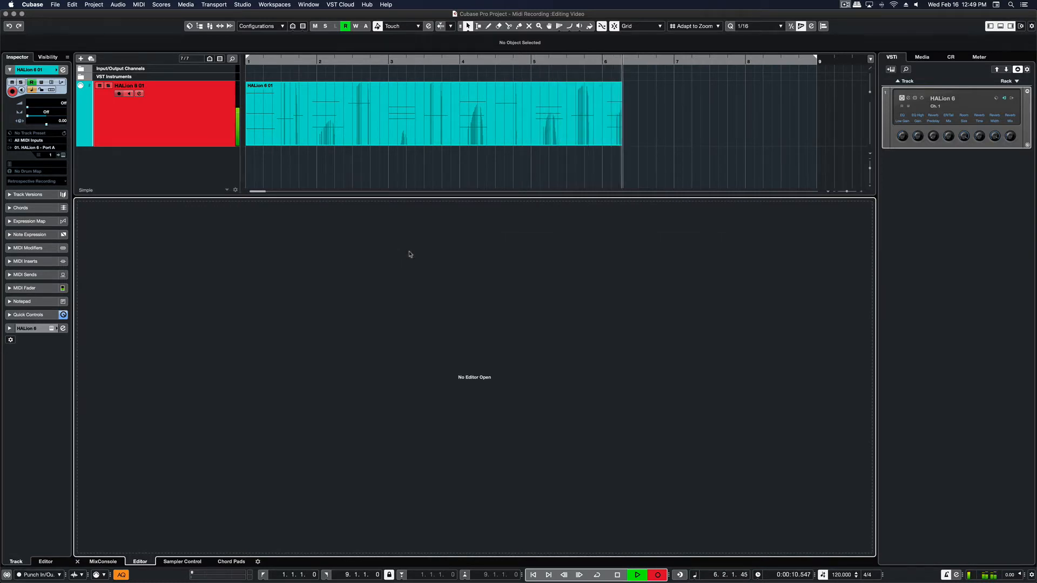
key("space")
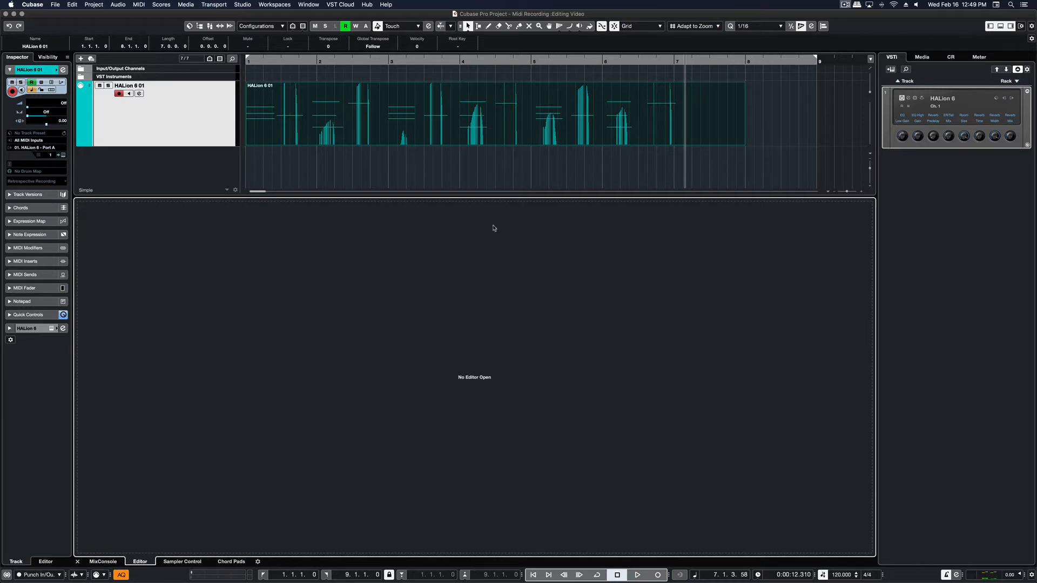
double_click(432, 138)
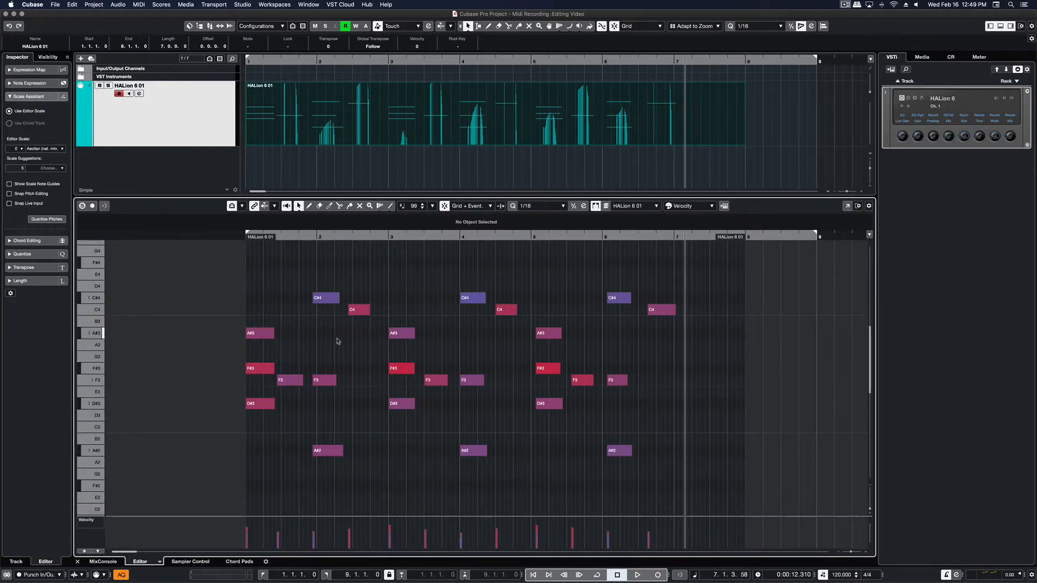
- Shift the first F3 note and the bar 2 notes slightly later onto the grid, and reposition the bar 5 chord
left_click_drag(290, 380, 293, 380)
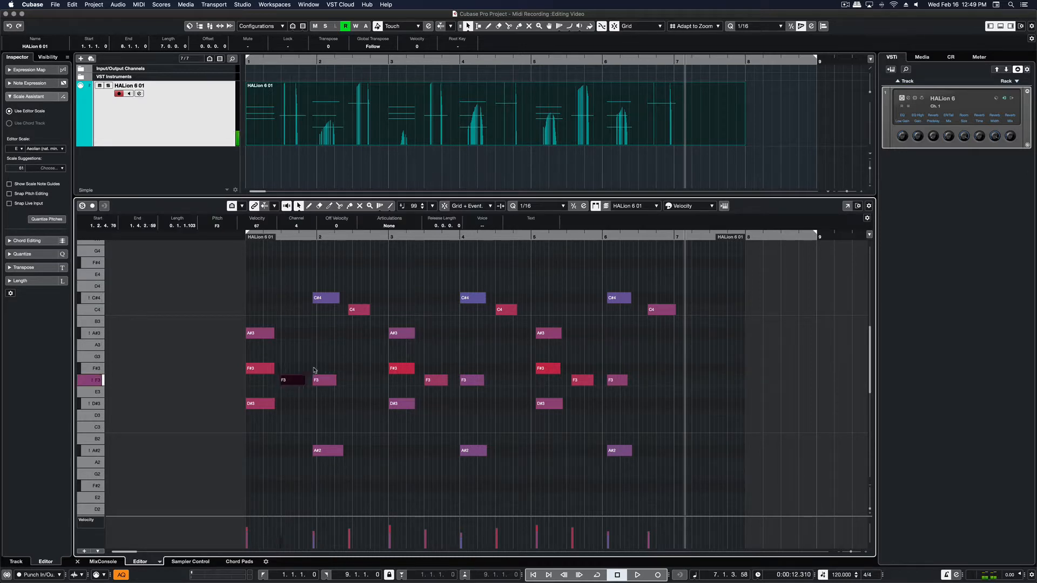
left_click_drag(324, 297, 365, 309)
left_click_drag(527, 320, 567, 413)
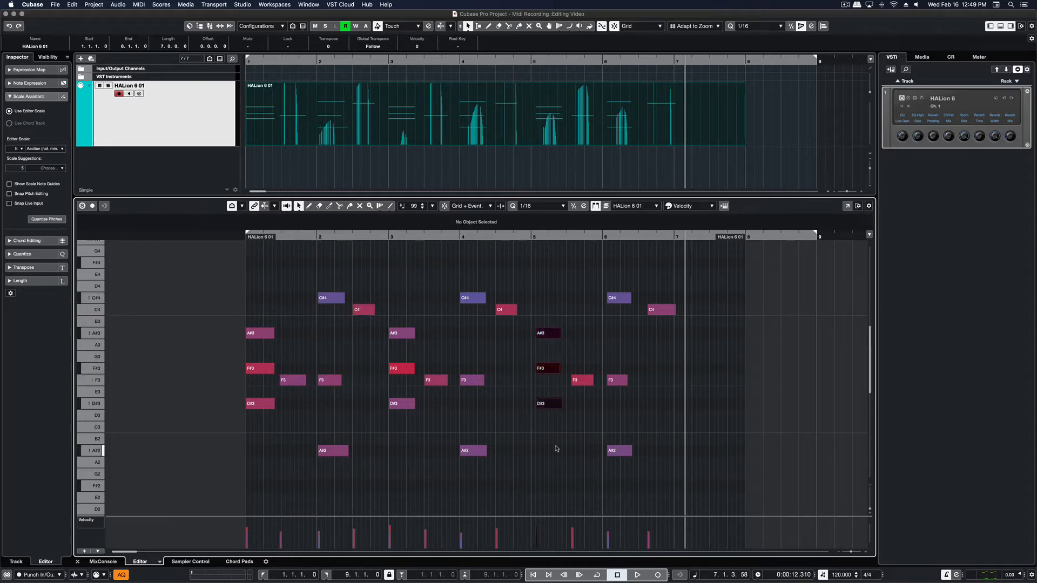
left_click_drag(541, 369, 612, 382)
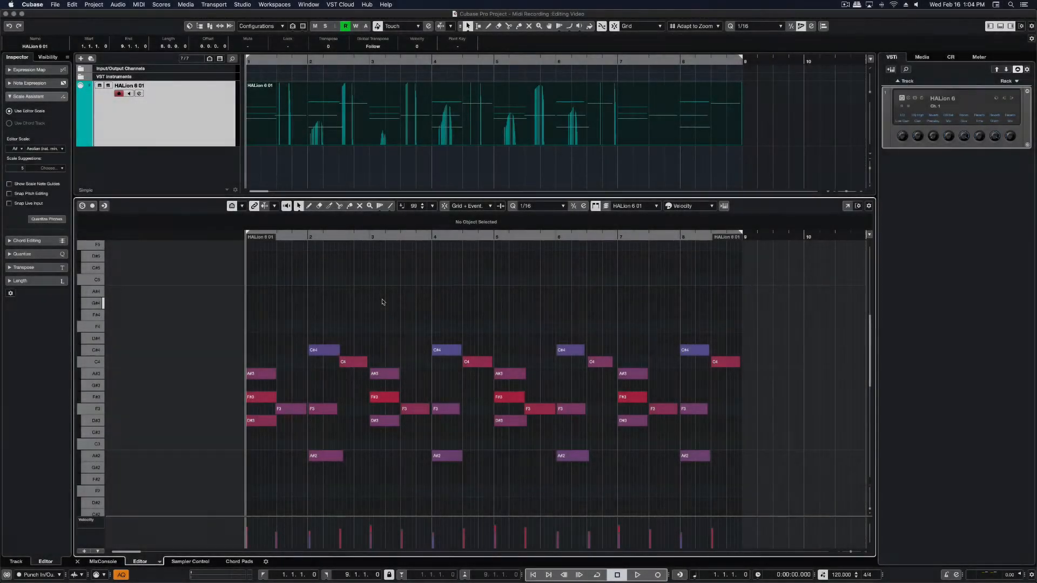
- Choose A# as the root note of the editor scale in the Scale Assistant
left_click(16, 149)
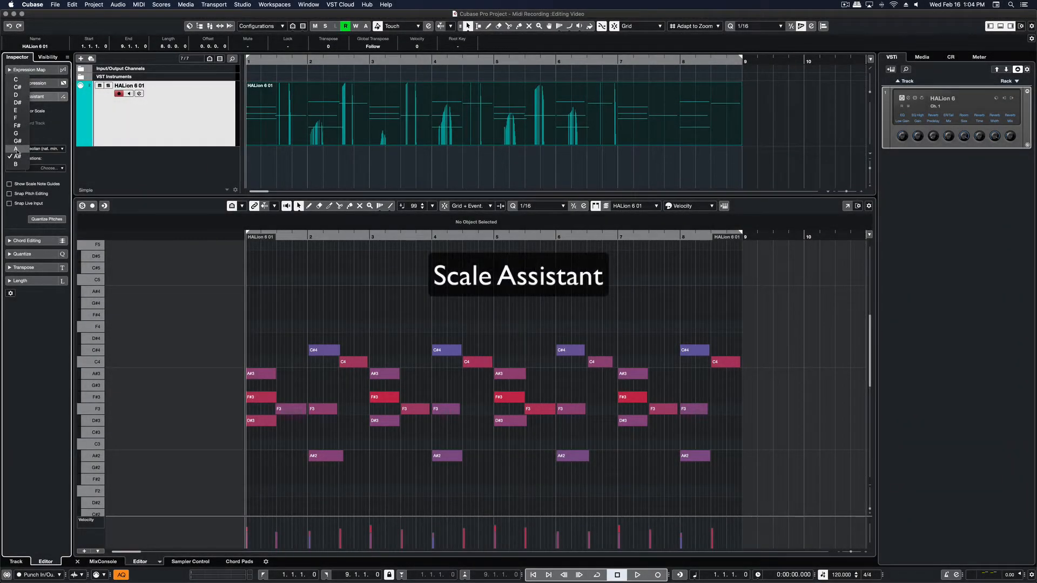
left_click(20, 158)
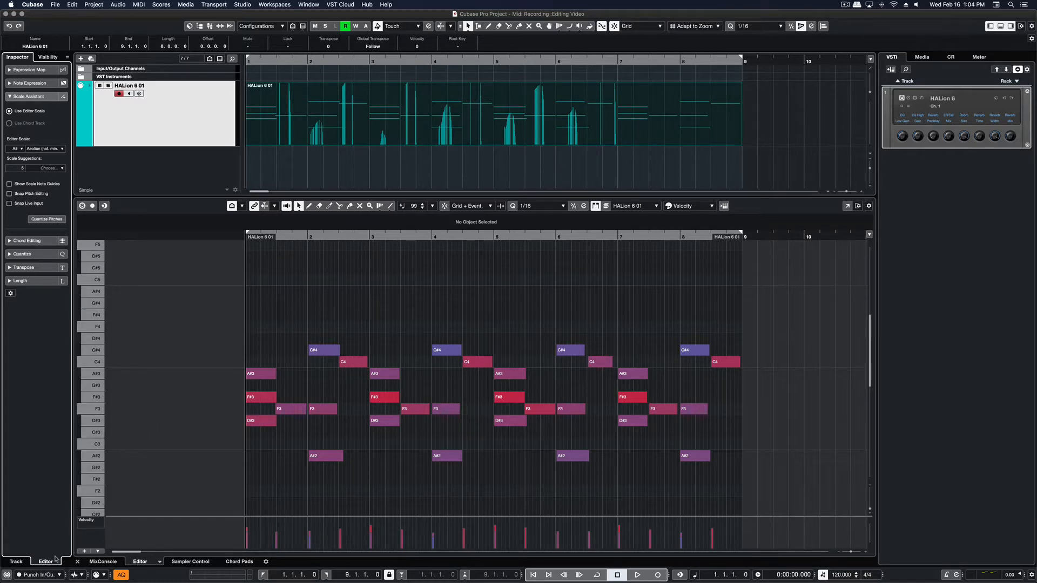
- Record a melody into the existing part with cycle mode on, using the Merge and Mix MIDI record modes
left_click(102, 578)
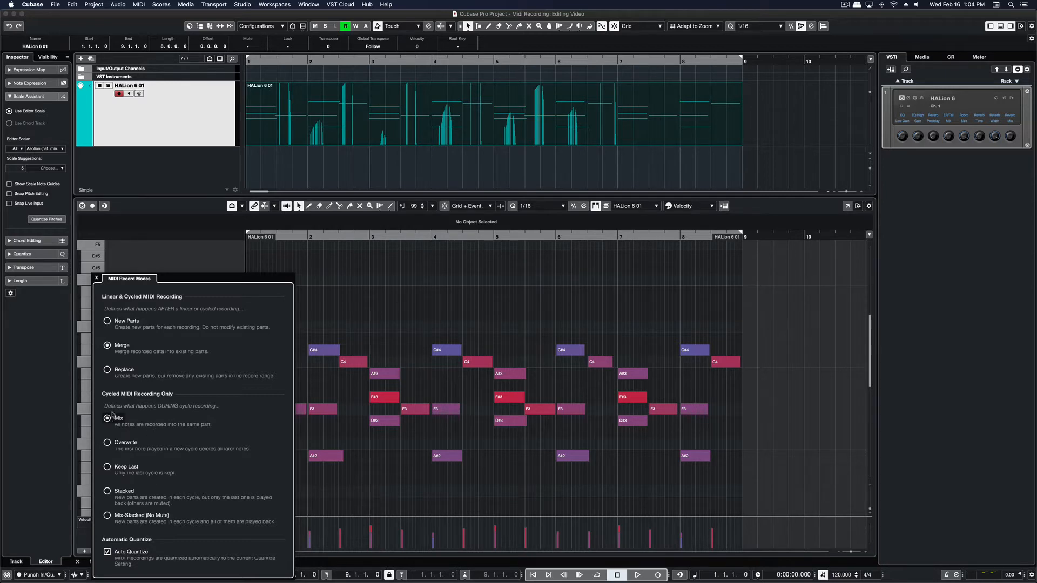
left_click(97, 279)
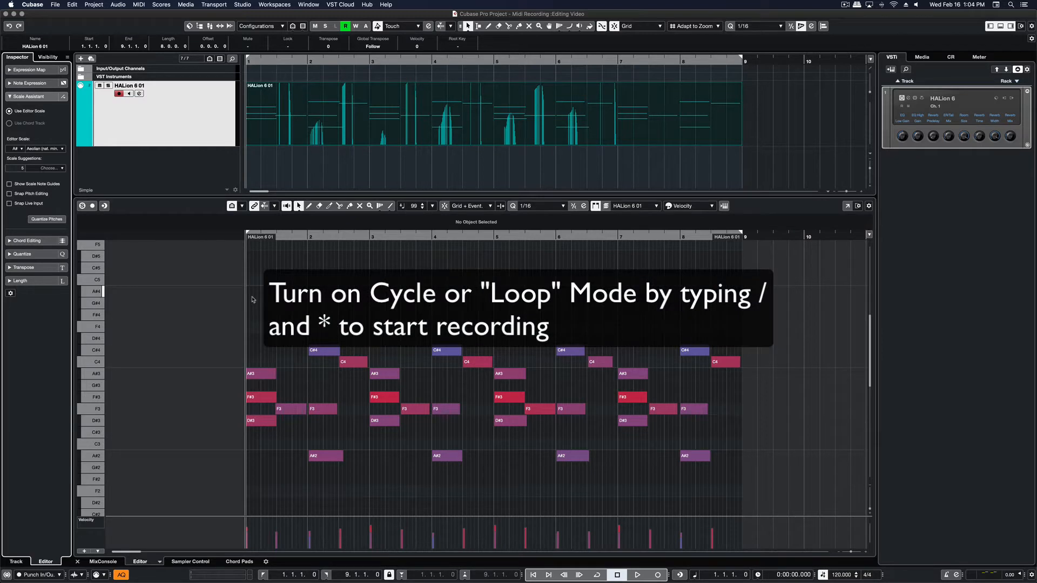
key("KP_Divide")
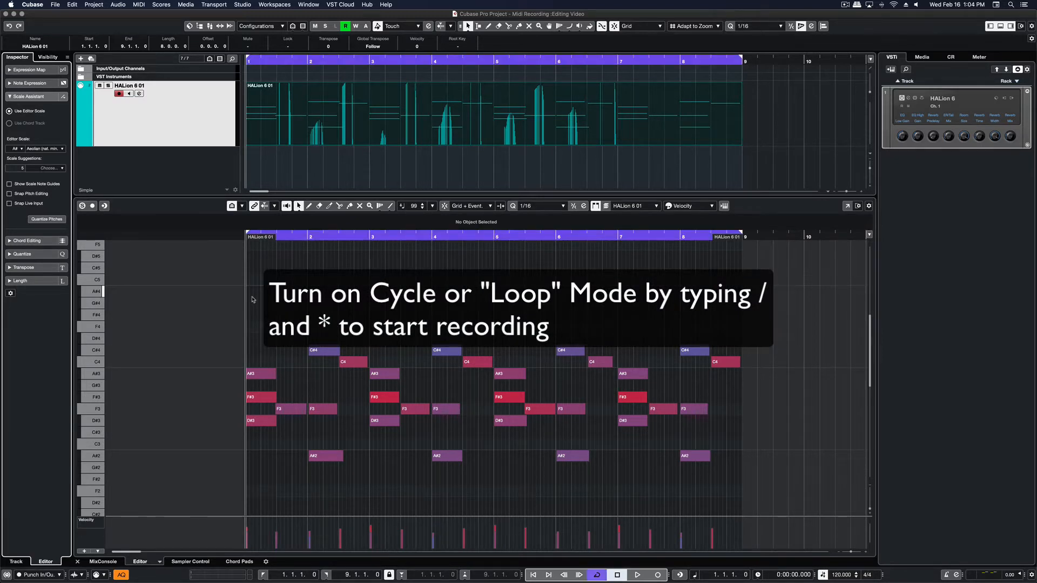
key("KP_Multiply")
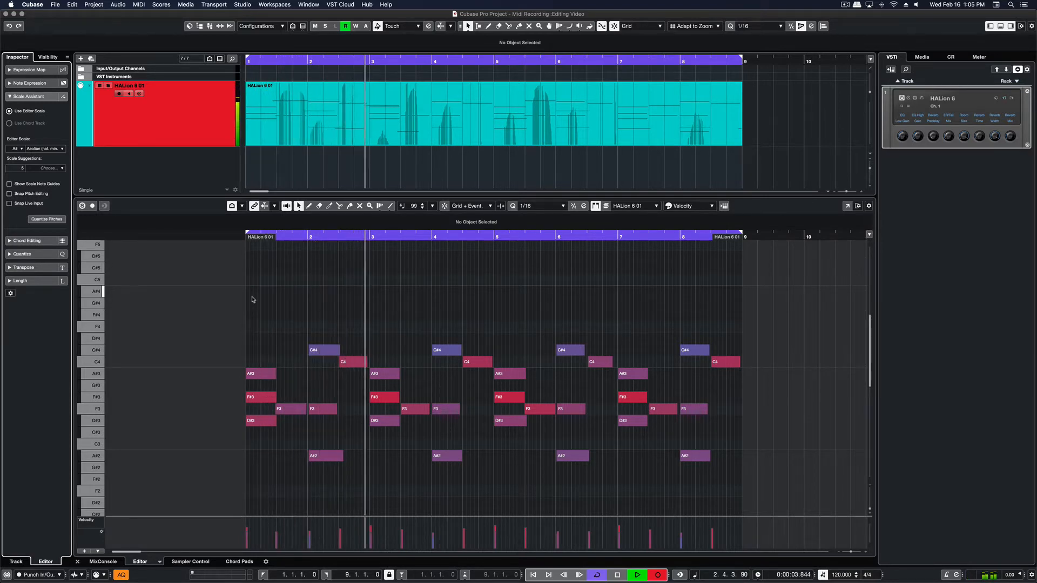
key("space")
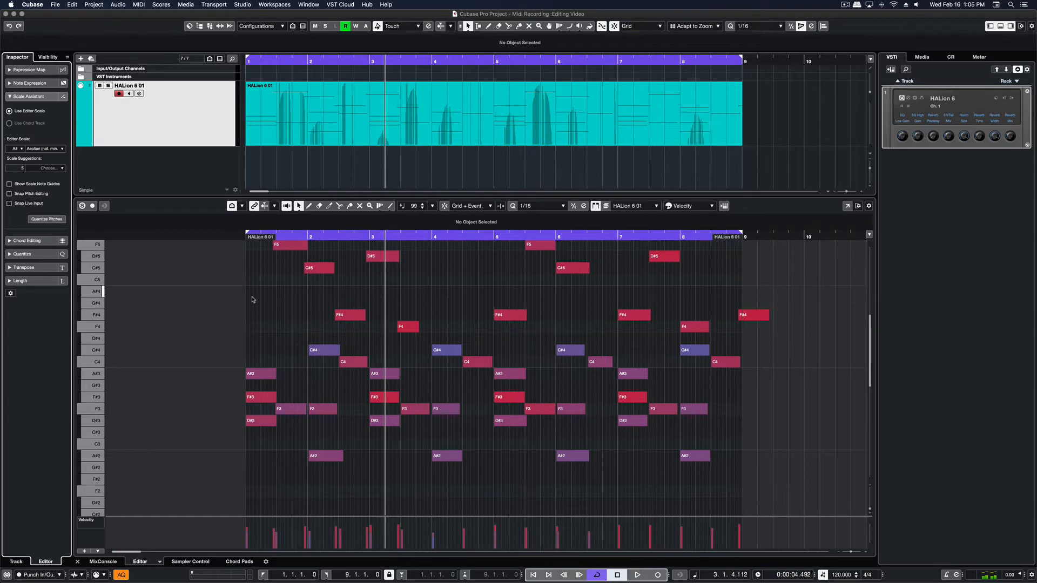
- Erase the stray F#4 note that extends past the end of the part at bar 9
scroll(385, 302, "up", 3)
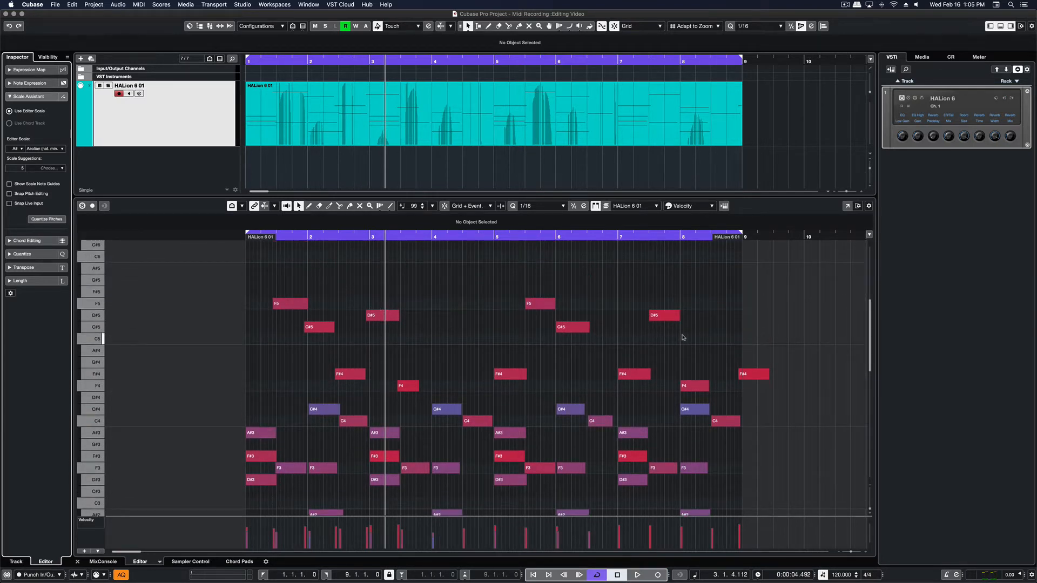
scroll(687, 343, "down", 1)
right_click(702, 347)
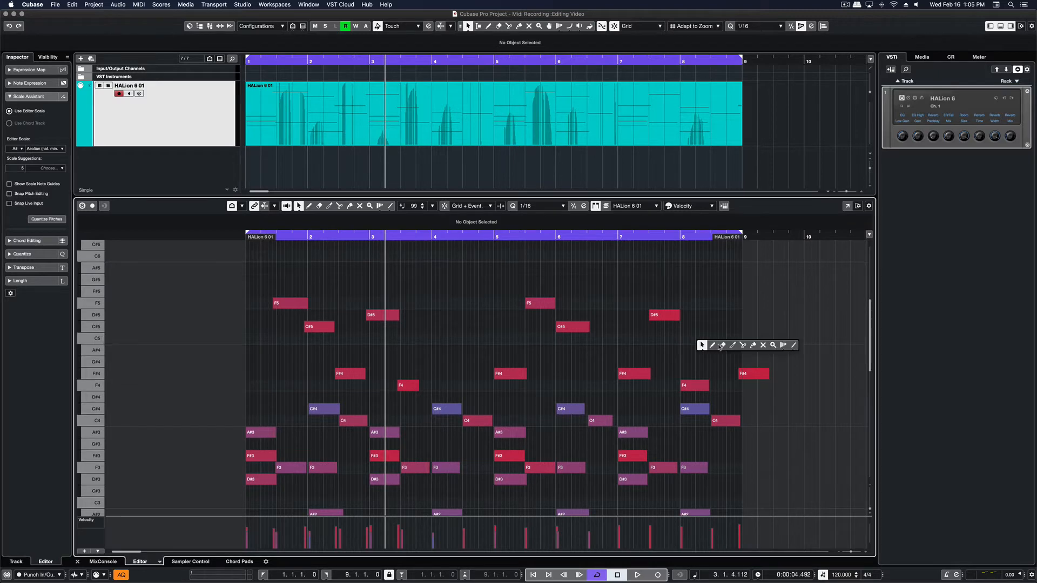
left_click(723, 347)
left_click(754, 373)
scroll(594, 354, "down", 2)
scroll(530, 351, "up", 2)
- Move the first F5, C#5, F#4 and D#5 melody notes slightly later onto the grid with the Object Selection tool
right_click(329, 349)
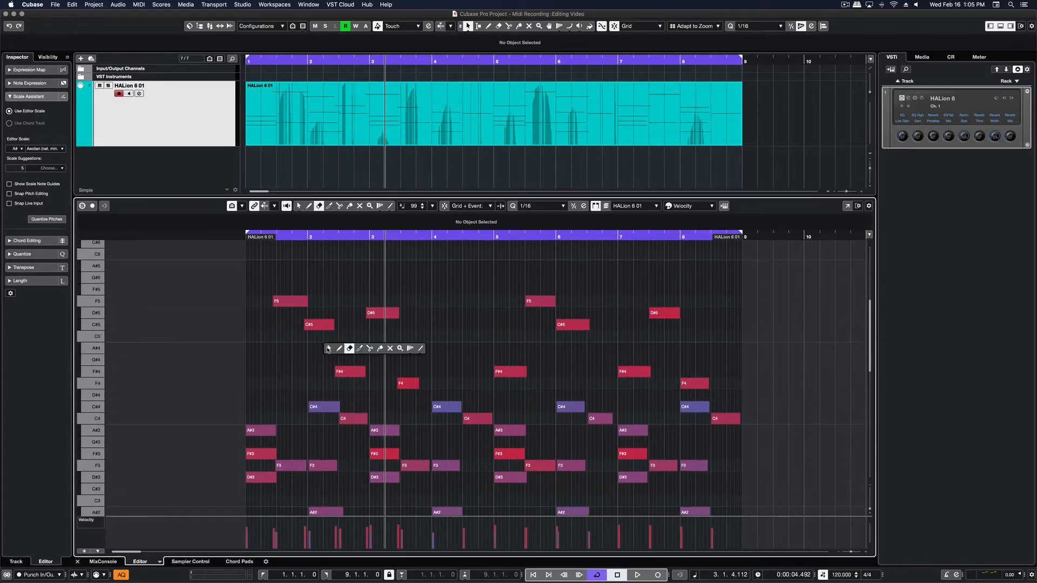
left_click(330, 348)
left_click(278, 304)
left_click_drag(278, 304, 322, 325)
left_click_drag(350, 372, 354, 371)
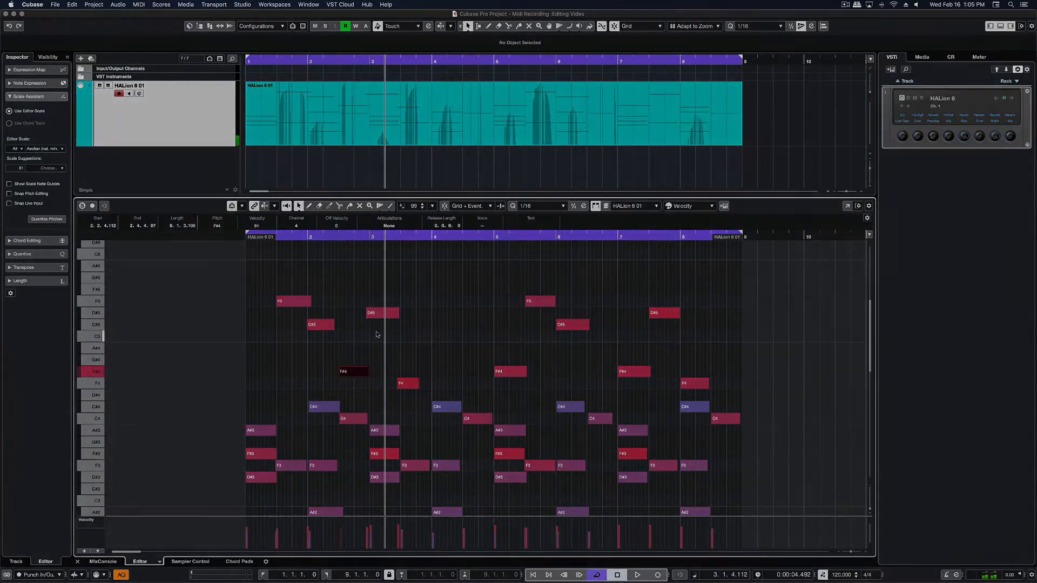
left_click_drag(383, 313, 387, 312)
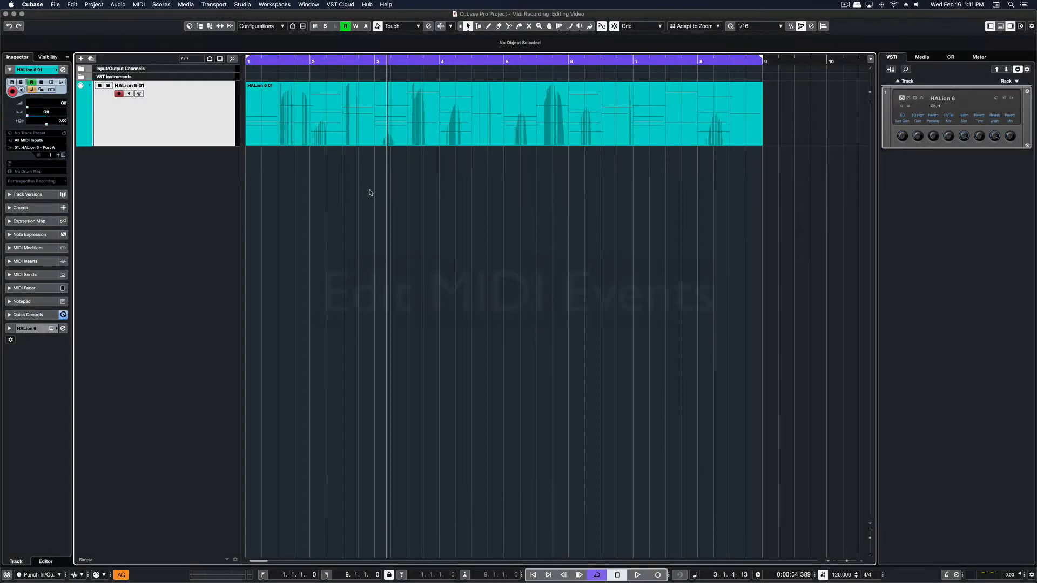
- Play back part of the recorded MIDI part in the project and stop playback
key("space")
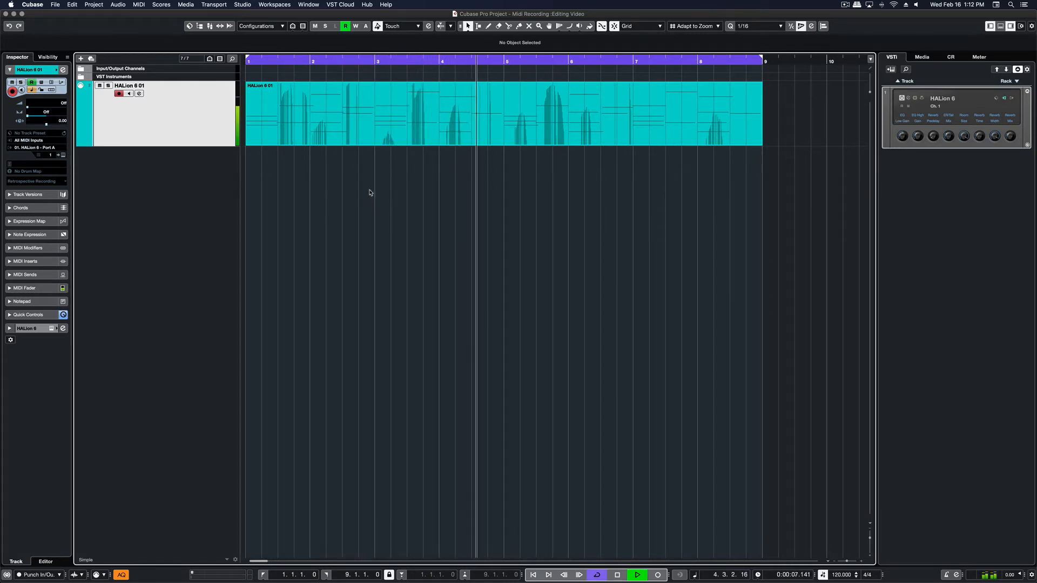
key("space")
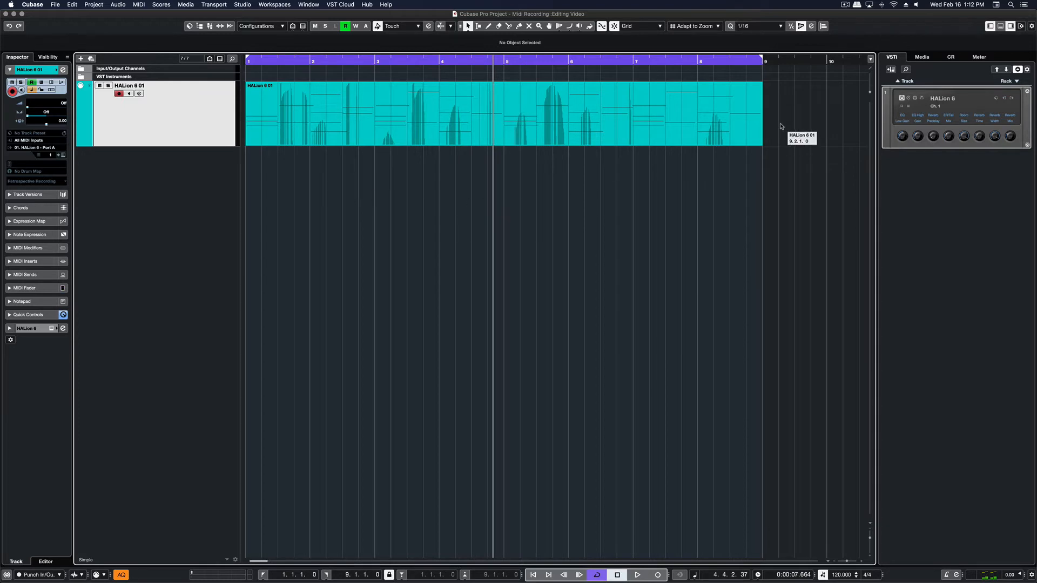
- Copy the MIDI part so that a second one runs from bar 9 to bar 17
left_click_drag(760, 117, 772, 118)
scroll(667, 183, "left", 8)
scroll(668, 184, "right", 4)
scroll(668, 184, "right", 1)
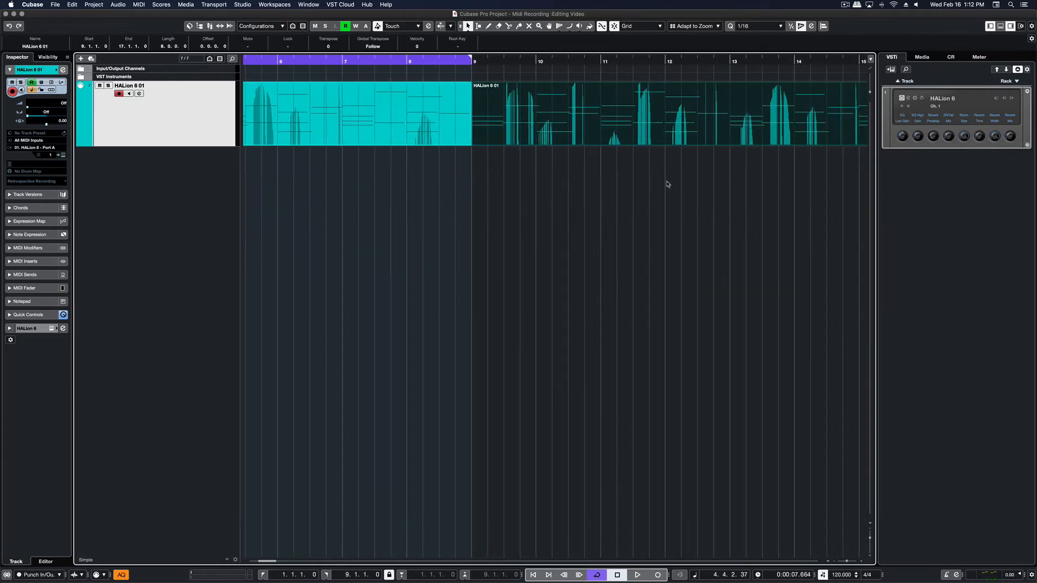
scroll(667, 184, "left", 5)
left_click(667, 184)
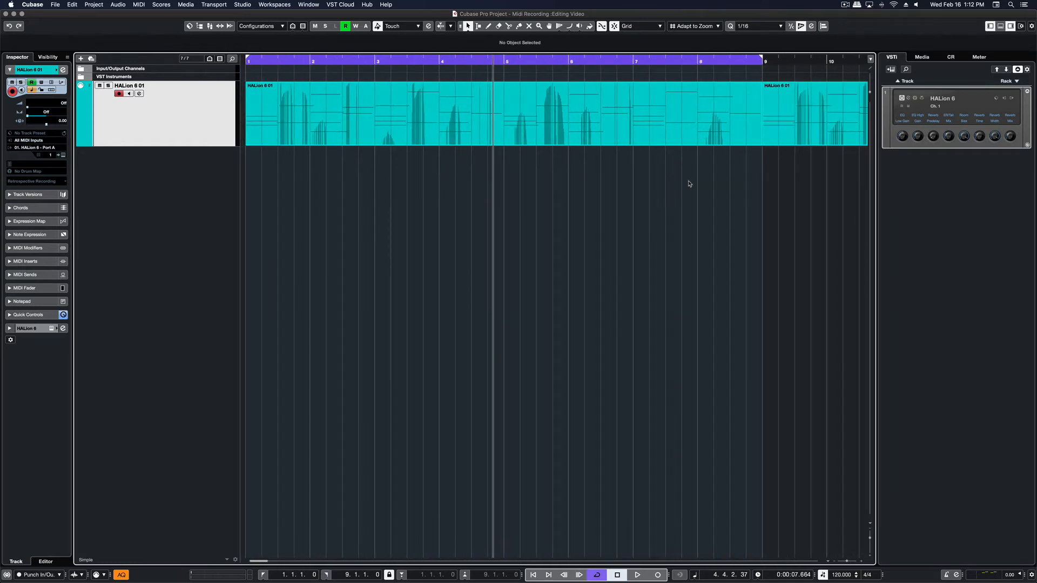
- Split the copied part at bar 14 and again one beat before bar 13
scroll(689, 183, "right", 7)
right_click(667, 186)
left_click(706, 187)
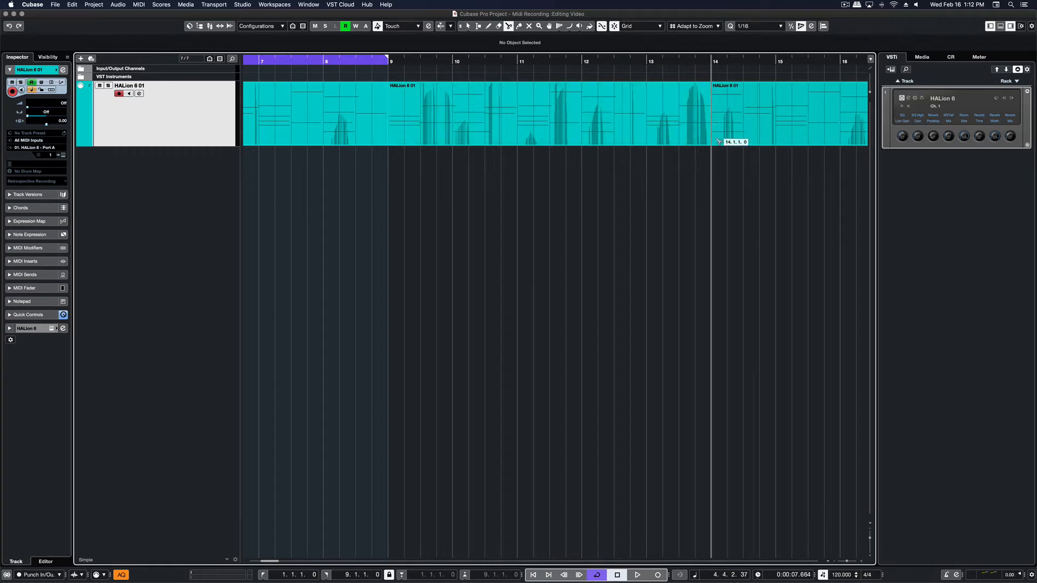
left_click(631, 116)
key("1")
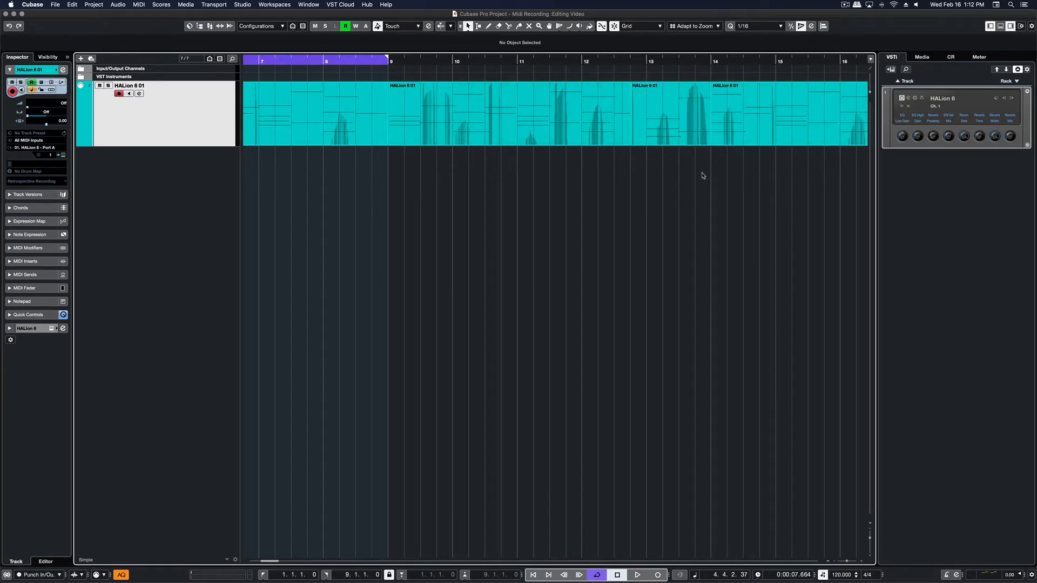
- Erase all three split pieces of the copied part after bar 9, keeping the original part
scroll(698, 178, "left", 1)
right_click(697, 178)
left_click(729, 179)
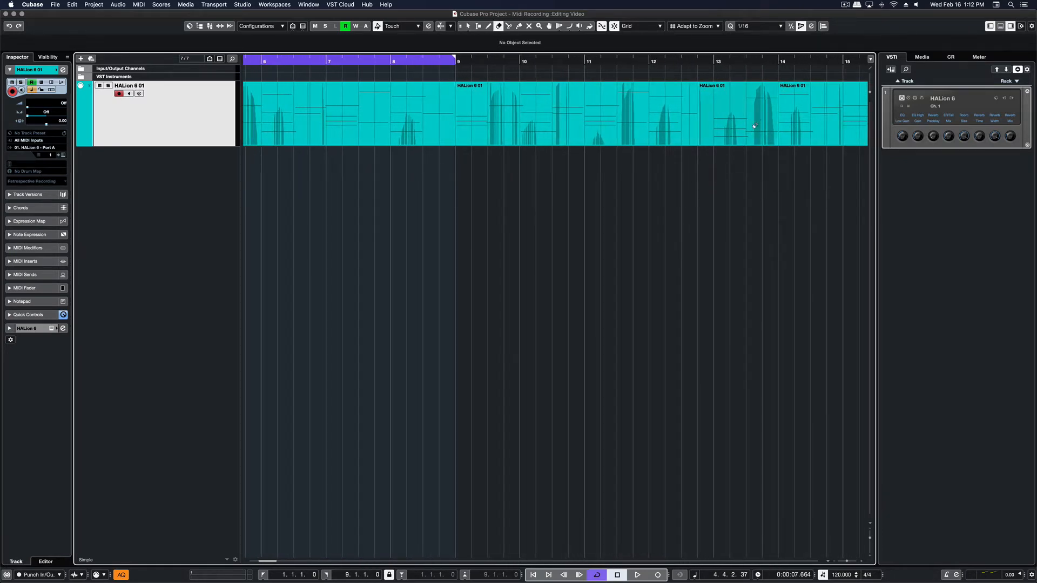
left_click(771, 119)
left_click(810, 119)
left_click(613, 120)
scroll(581, 144, "left", 3)
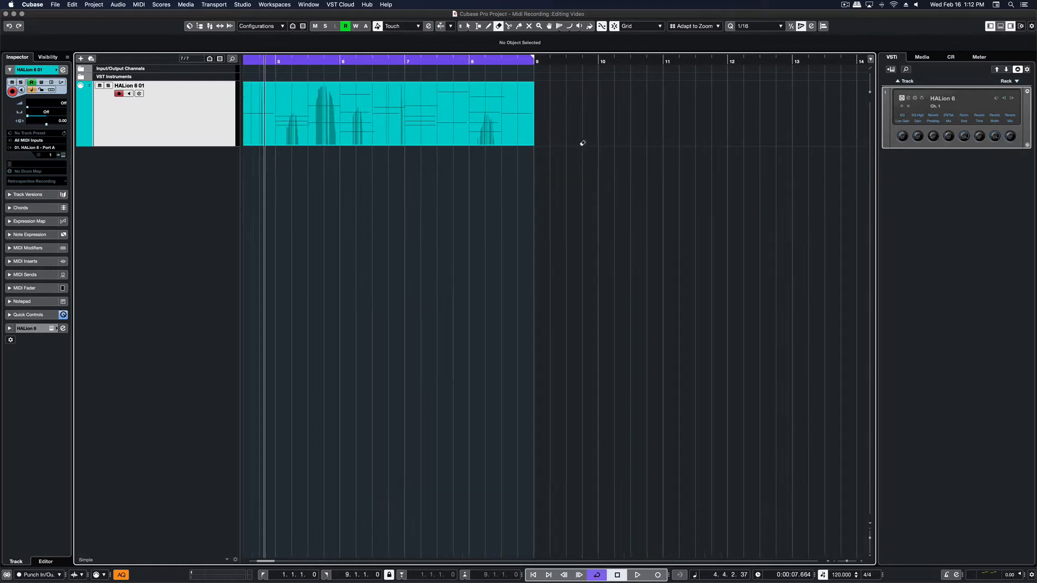
scroll(531, 194, "left", 3)
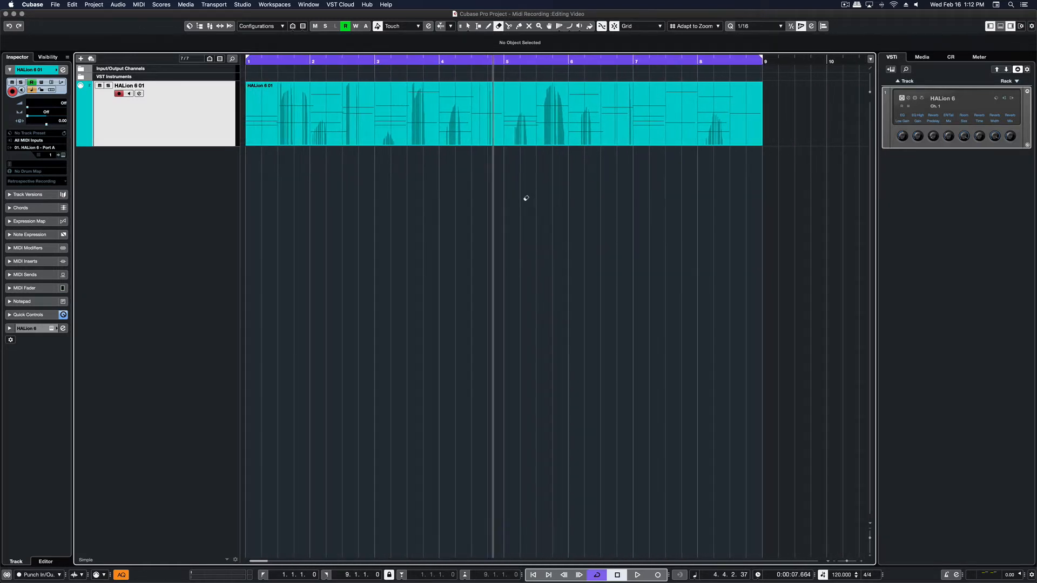
- Open the remaining MIDI part in the Key Editor and set its Transpose value to 1
double_click(456, 119)
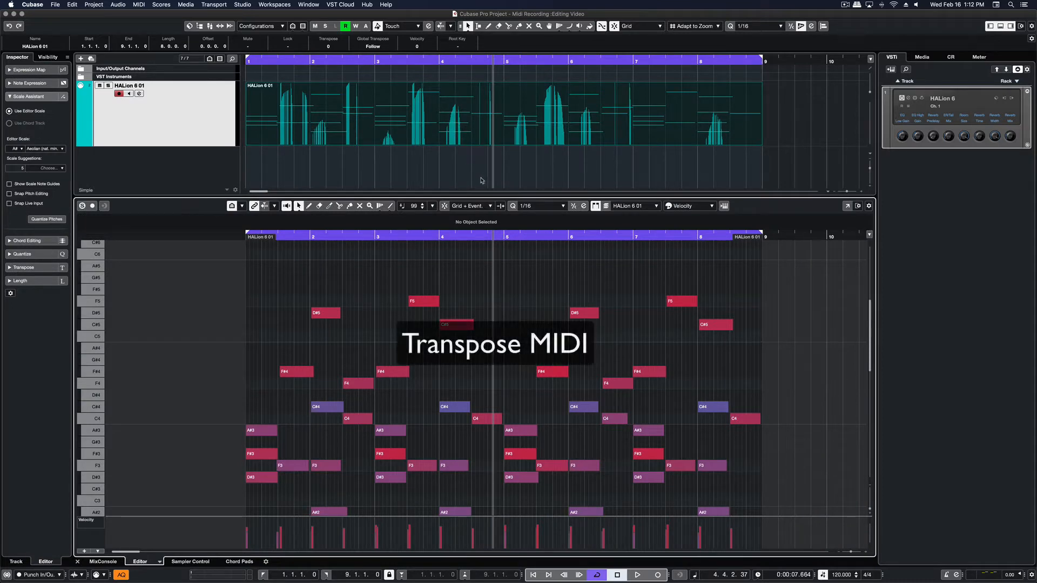
left_click(329, 47)
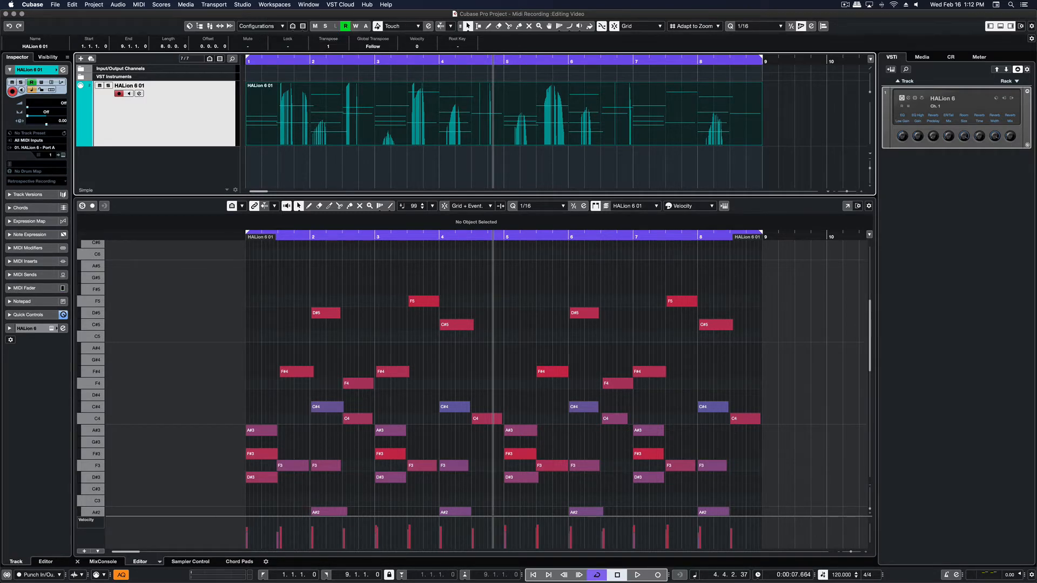
- Play the transposed MIDI part from the start of the project and stop after a few bars
key("period")
key("space")
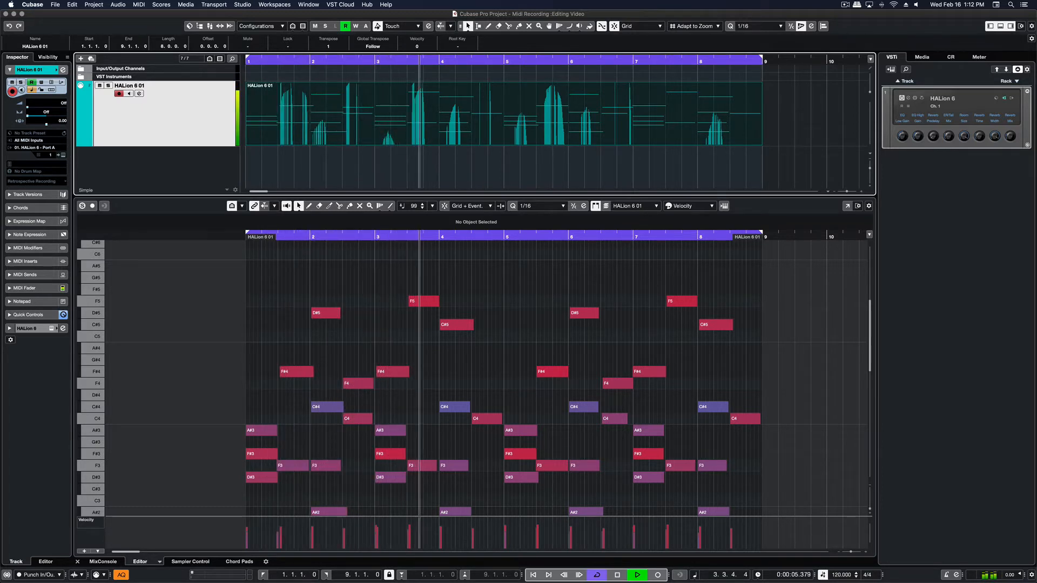
key("space")
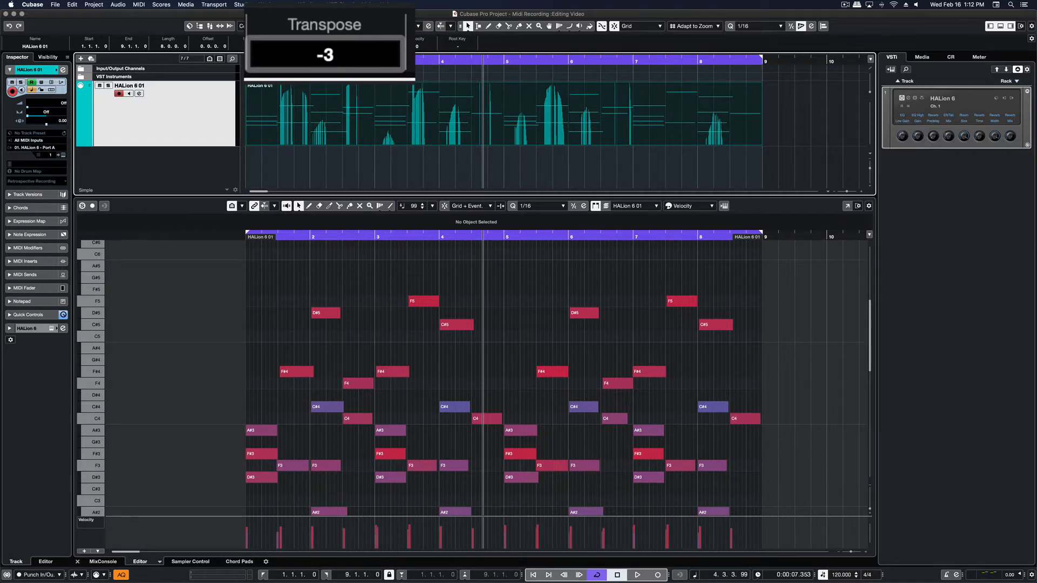
- Set the MIDI part's Transpose value to -3 and play it back from the start
key("Return")
key("comma")
key("space")
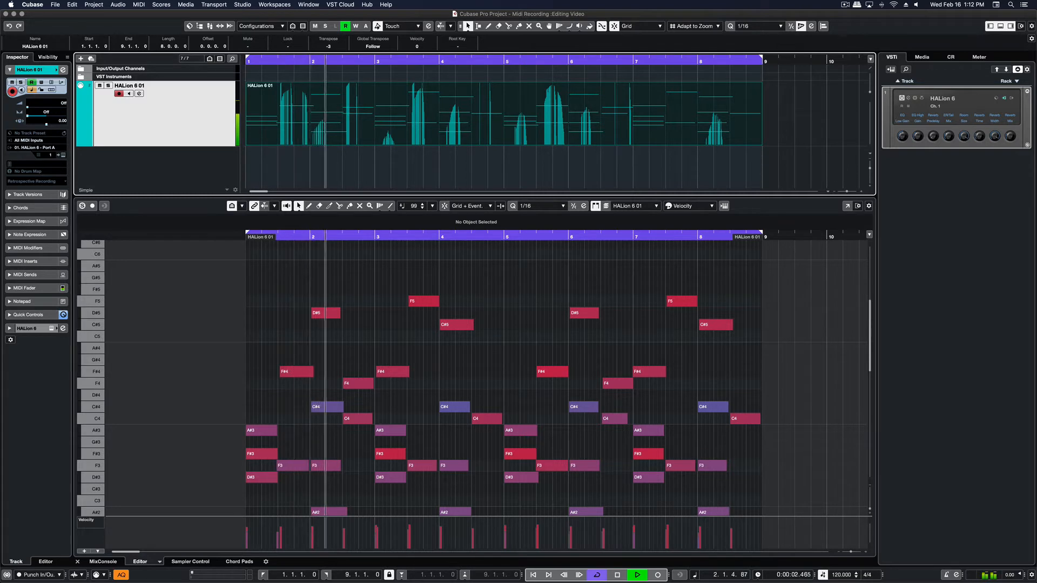
key("space")
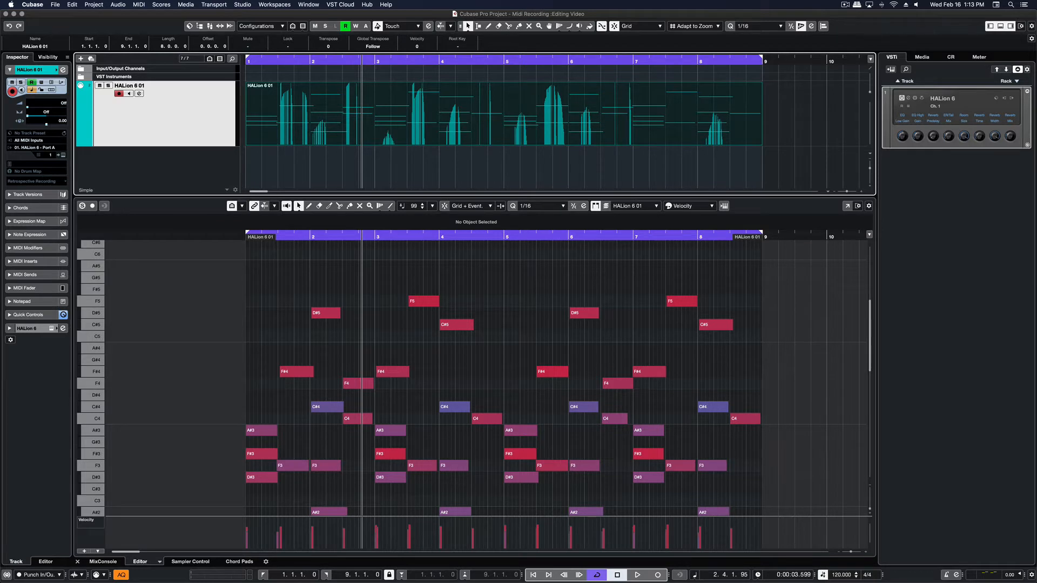
- Look through the Key Editor's Scale Assistant, Note Expression and Chord Editing settings, collapsing each one after viewing it
left_click(243, 286)
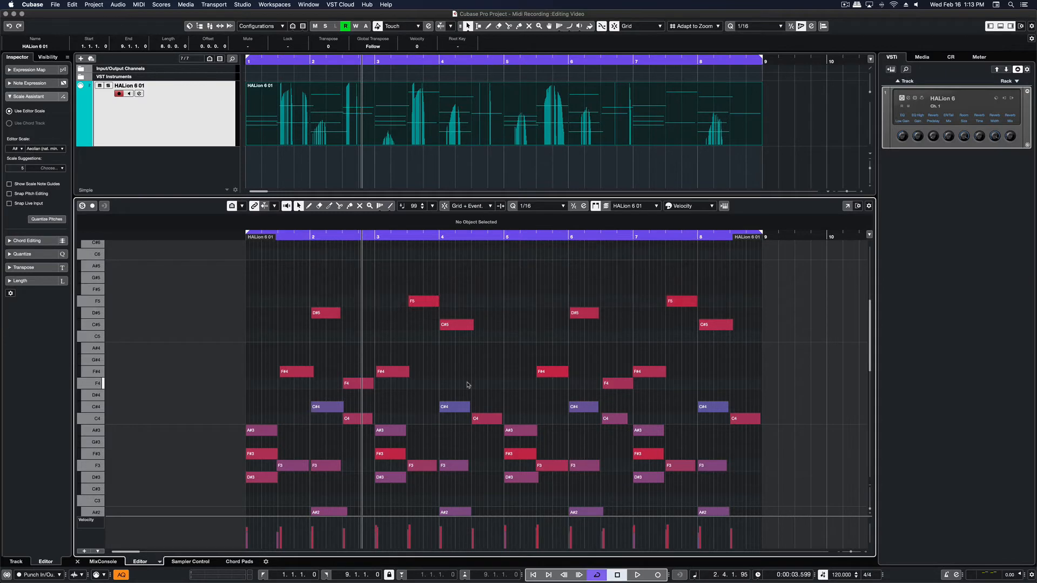
left_click(9, 96)
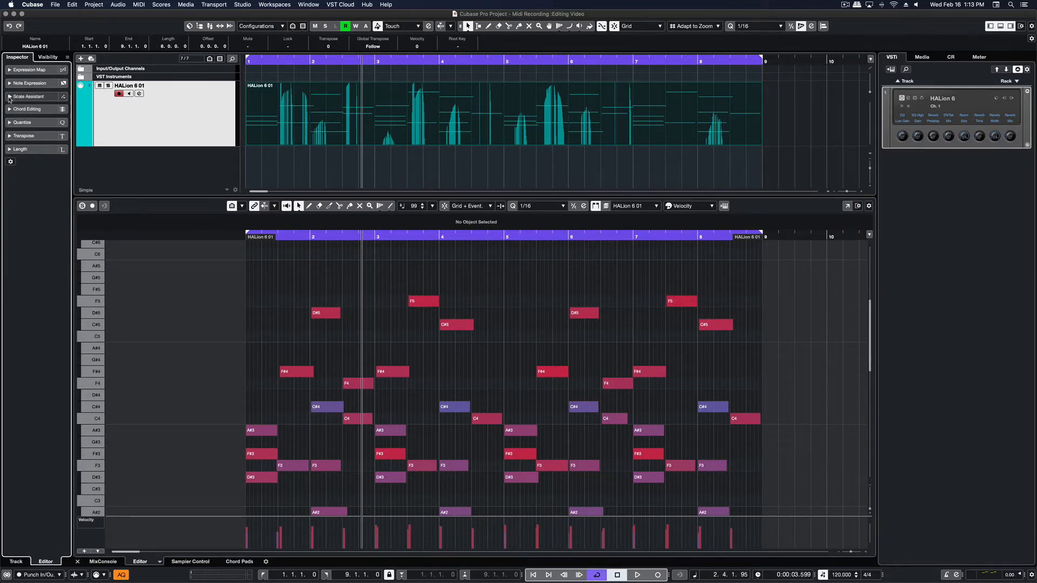
left_click(9, 84)
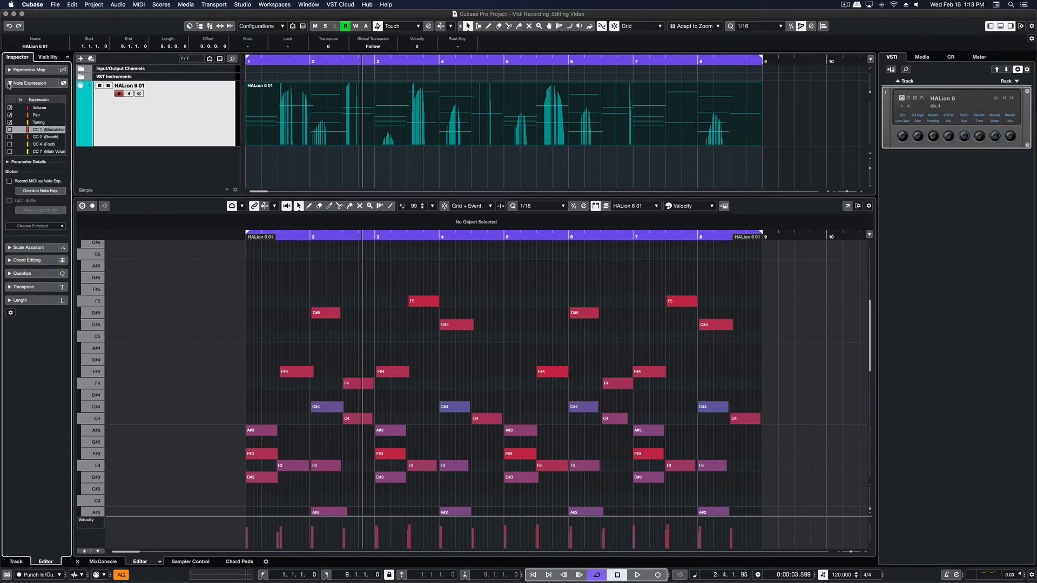
left_click(9, 84)
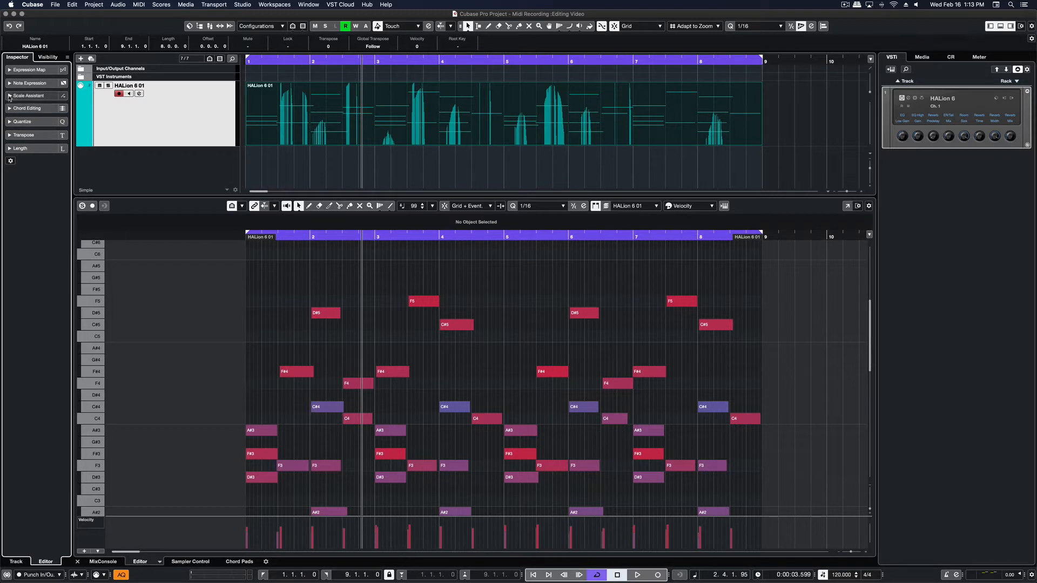
left_click(9, 108)
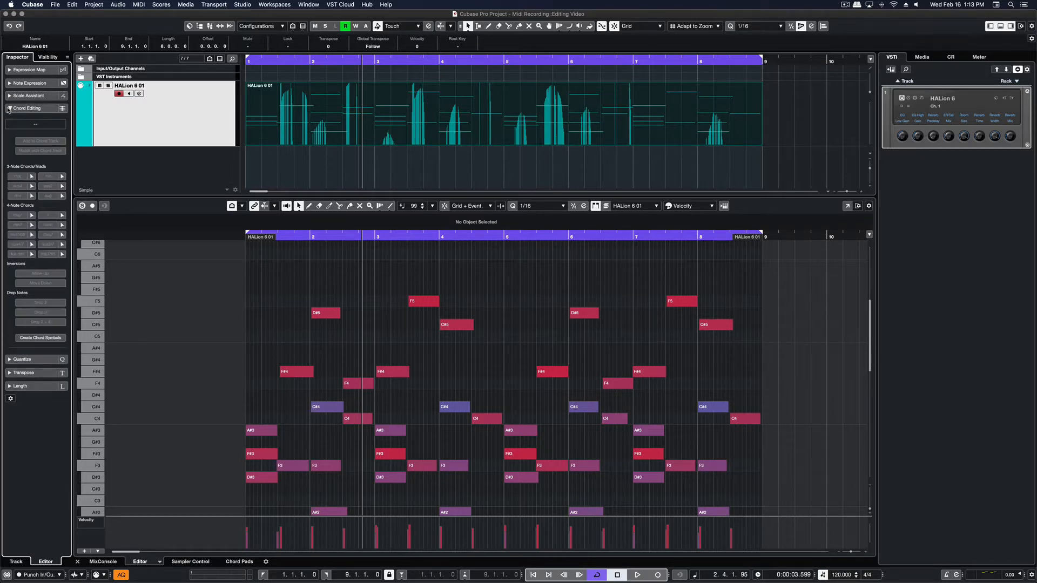
left_click(9, 109)
- Select the highest notes in the part, from C#5 to F5, and quantize their lengths to the 1/16 grid
left_click(8, 121)
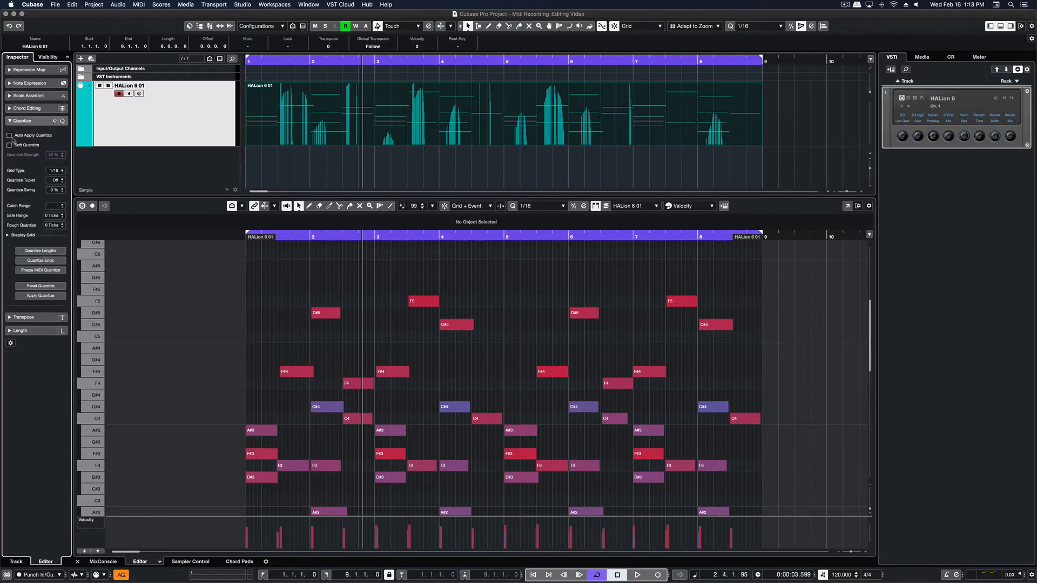
left_click_drag(263, 277, 782, 340)
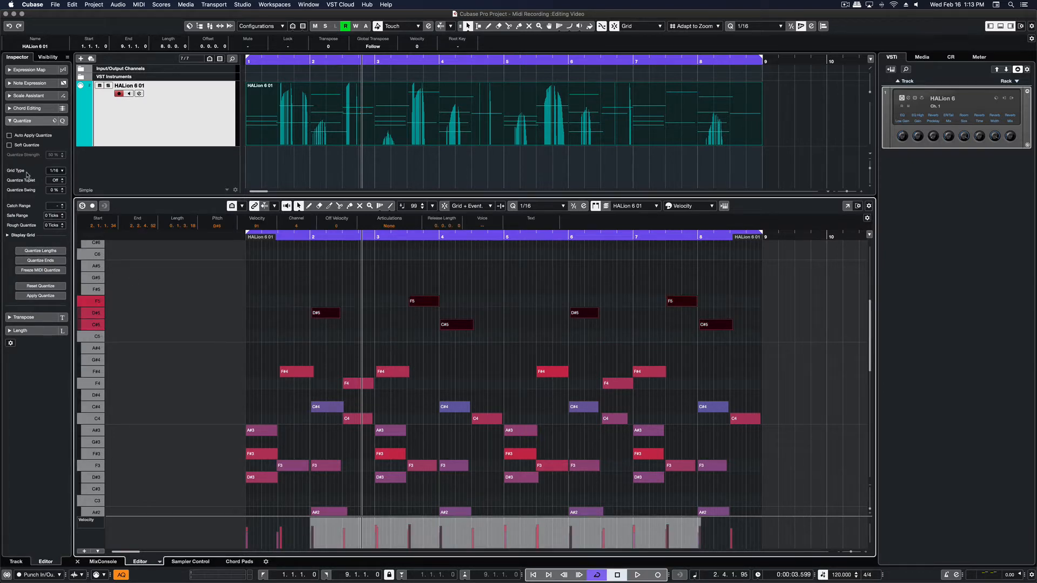
left_click(46, 252)
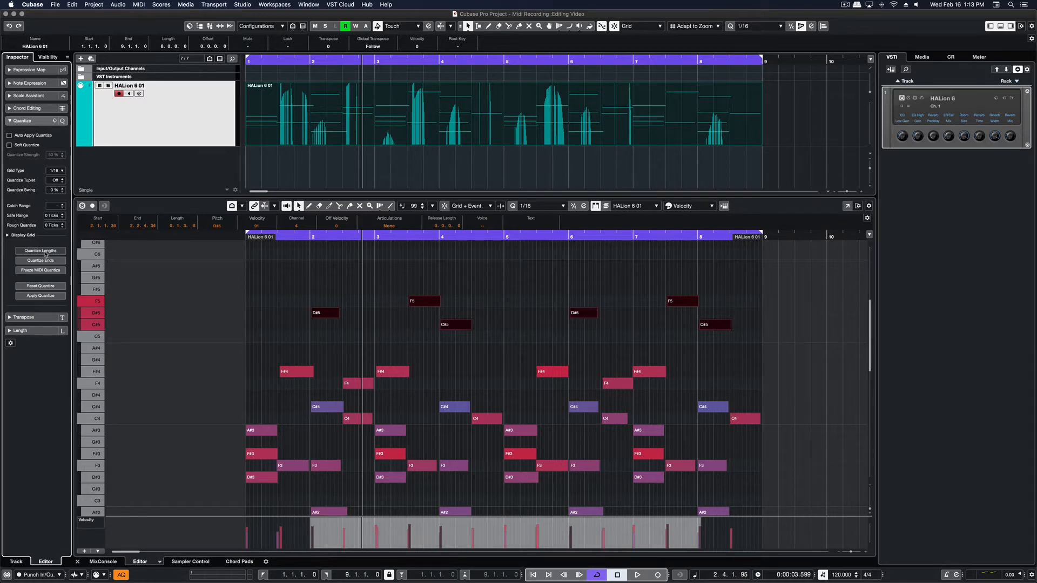
left_click(333, 292)
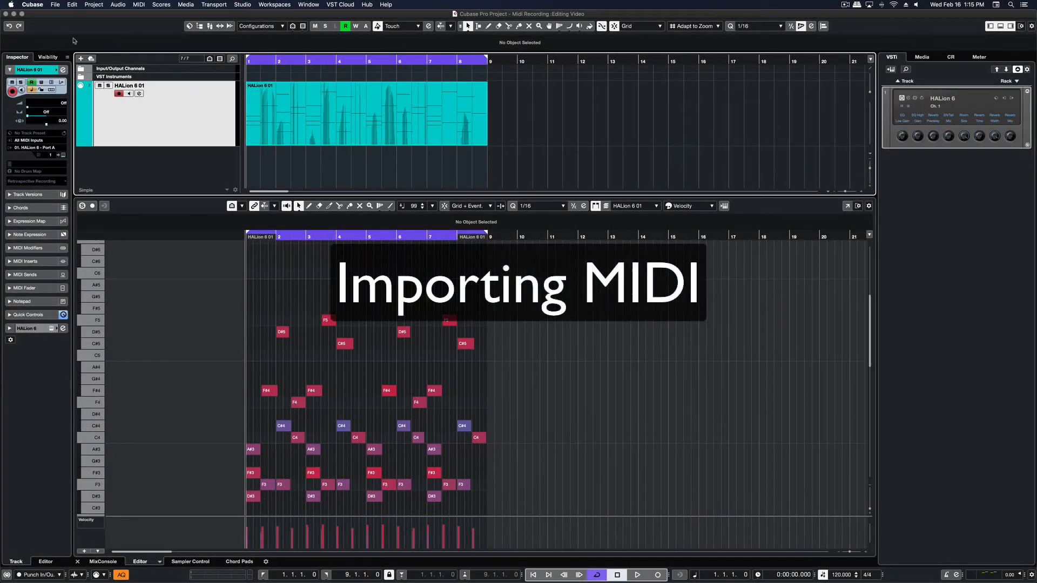
- Look at the project's file import commands for bringing in MIDI, without importing anything
left_click(55, 4)
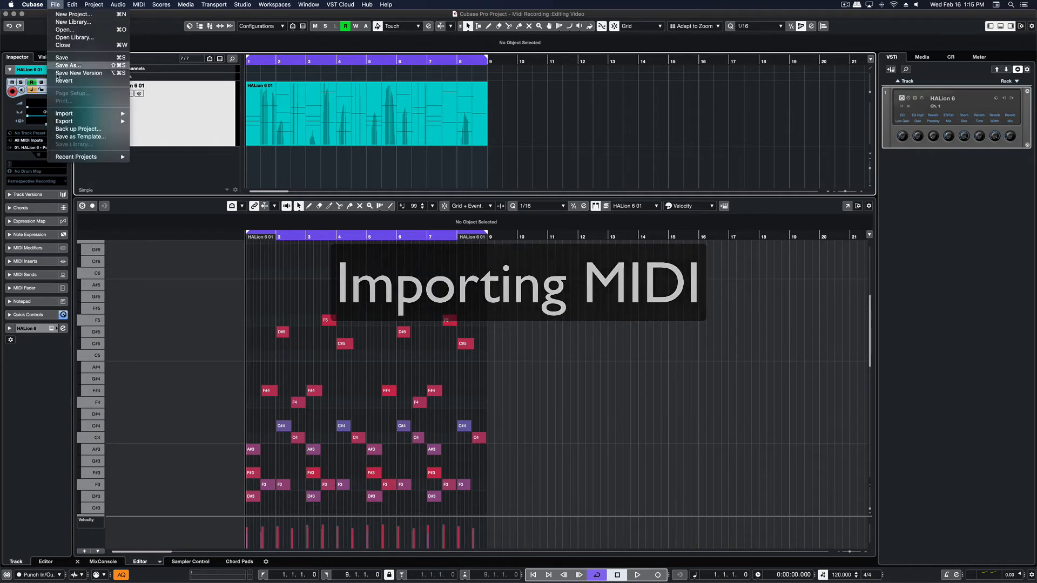
mouse_move(115, 115)
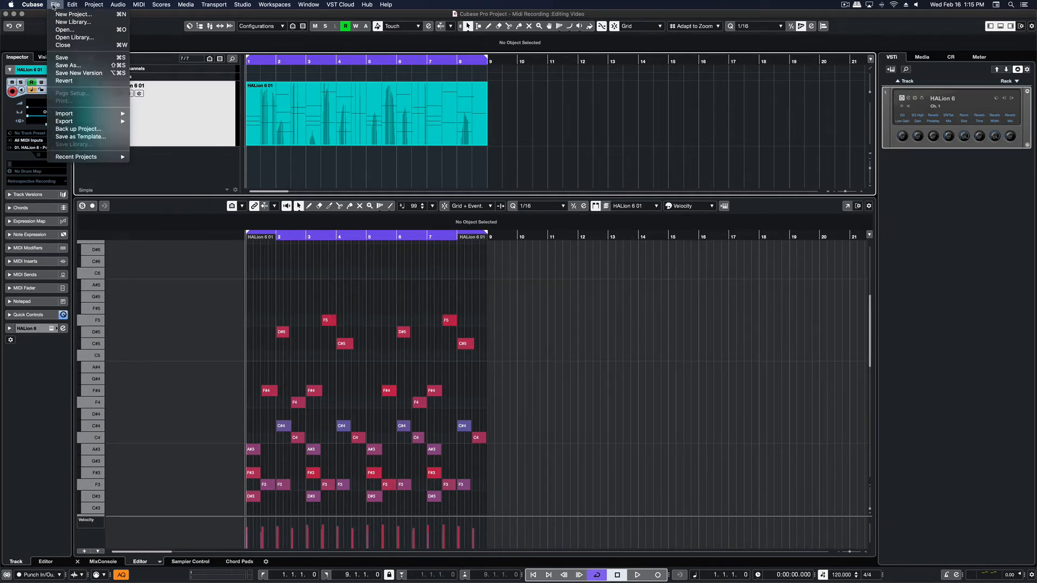
left_click(55, 5)
- Browse the Loops & Samples media library, including its Drum Loops set, and return to the instrument rack
left_click(922, 56)
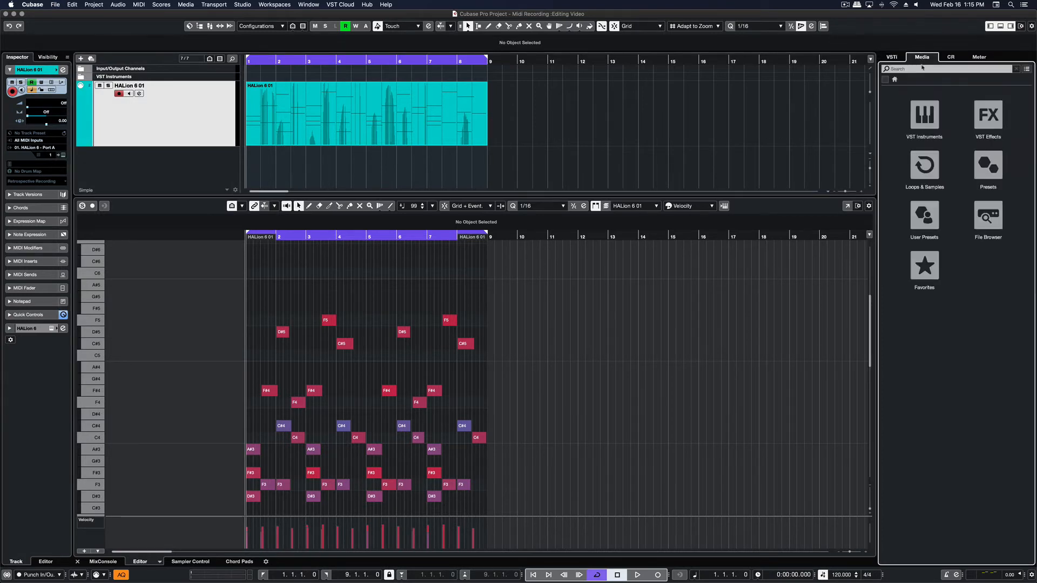
left_click(925, 167)
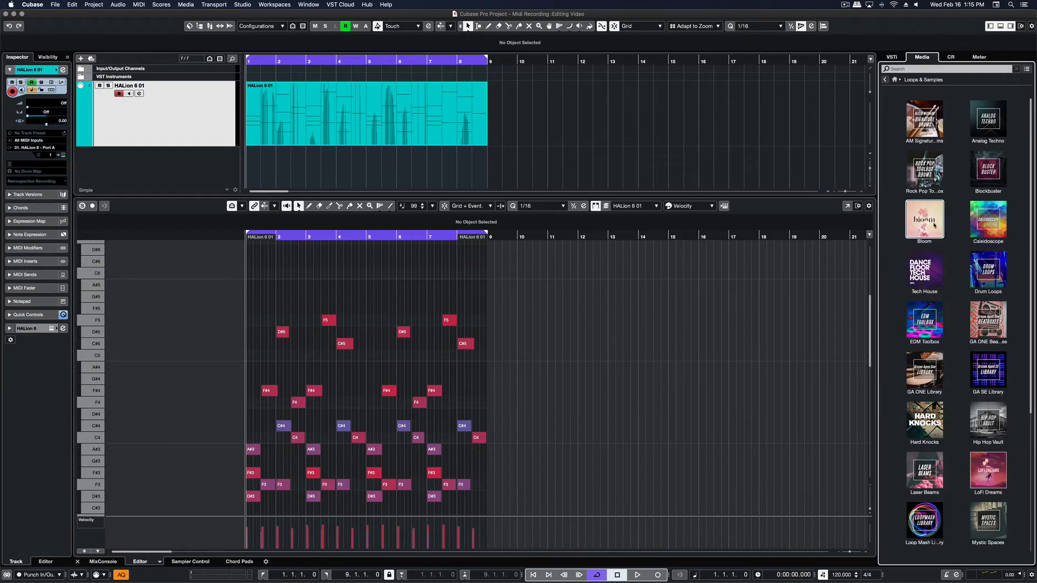
left_click(979, 279)
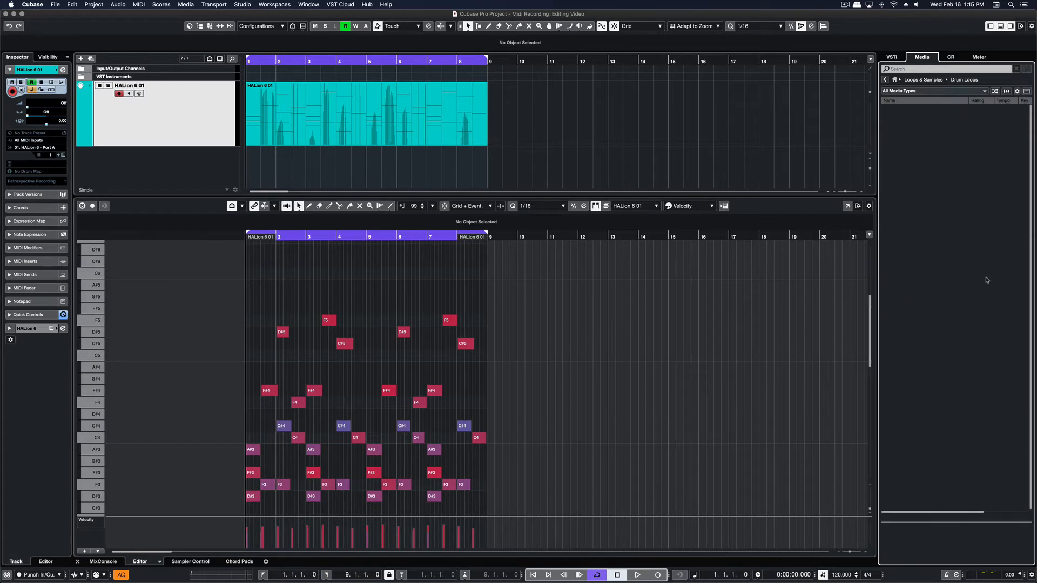
left_click(885, 80)
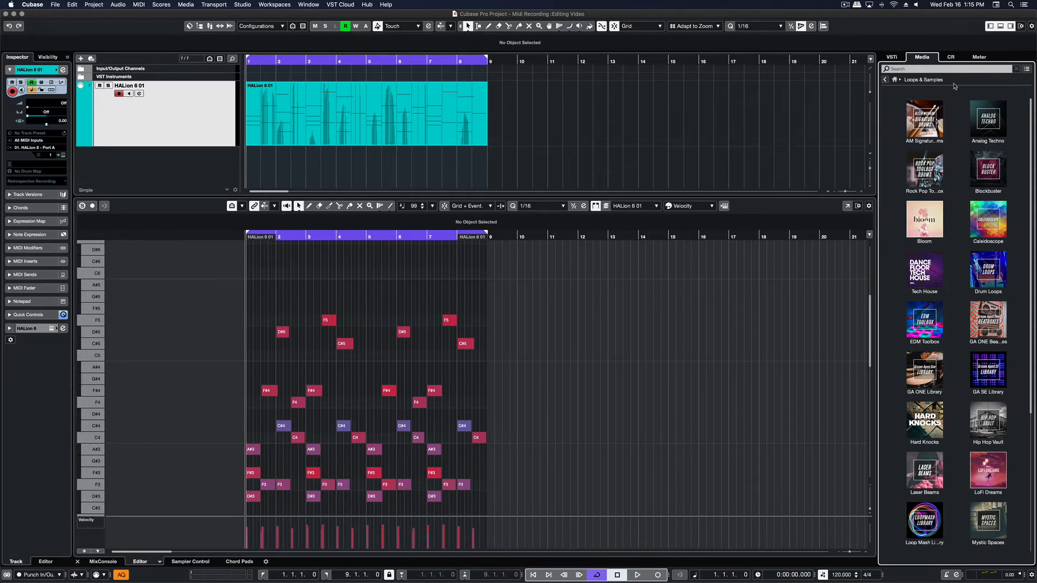
left_click(980, 58)
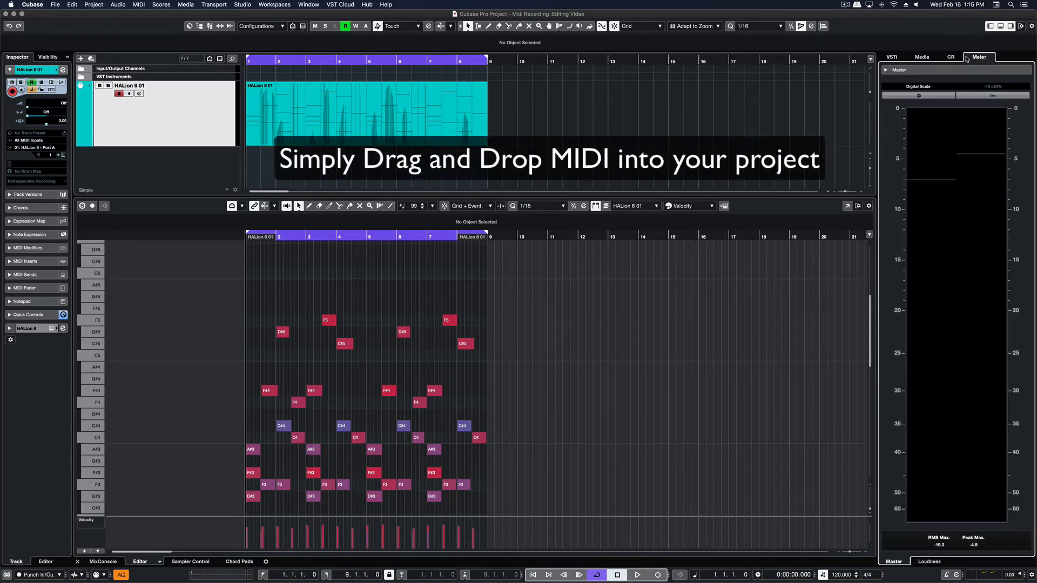
left_click(893, 58)
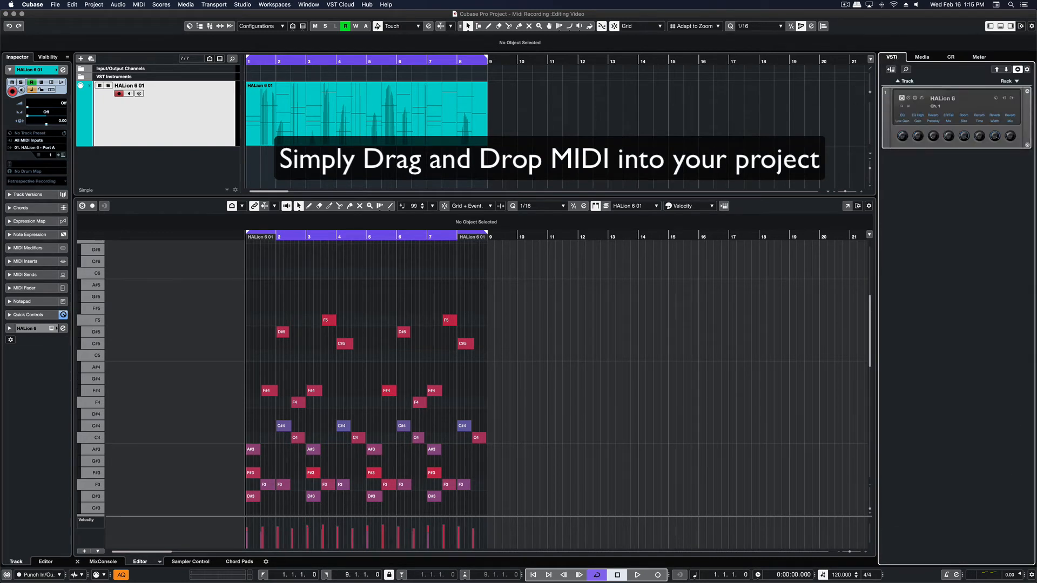
- Import a MIDI file onto the HALion 6 track at bar 9 and open the new part in the Key Editor
left_click_drag(609, 54, 493, 113)
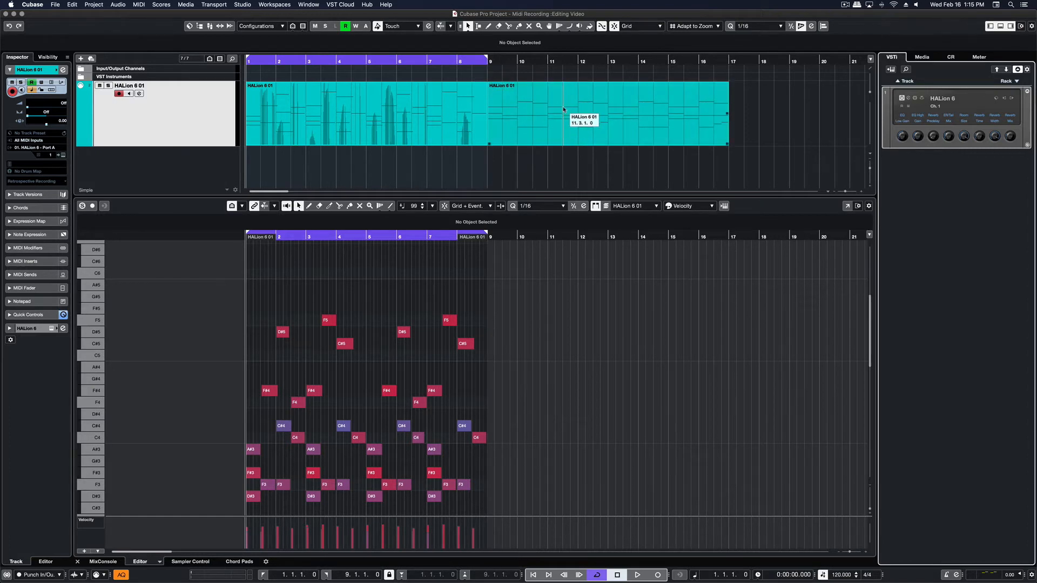
left_click(563, 109)
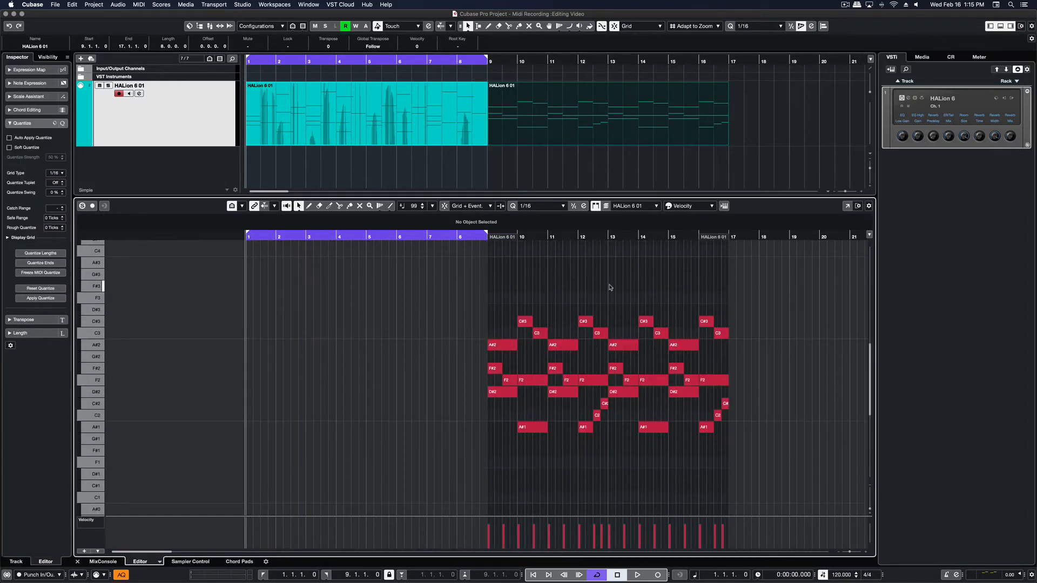
- Move the cycle range to span the imported part from bar 9 to bar 17 and start playback
scroll(609, 288, "up", 5)
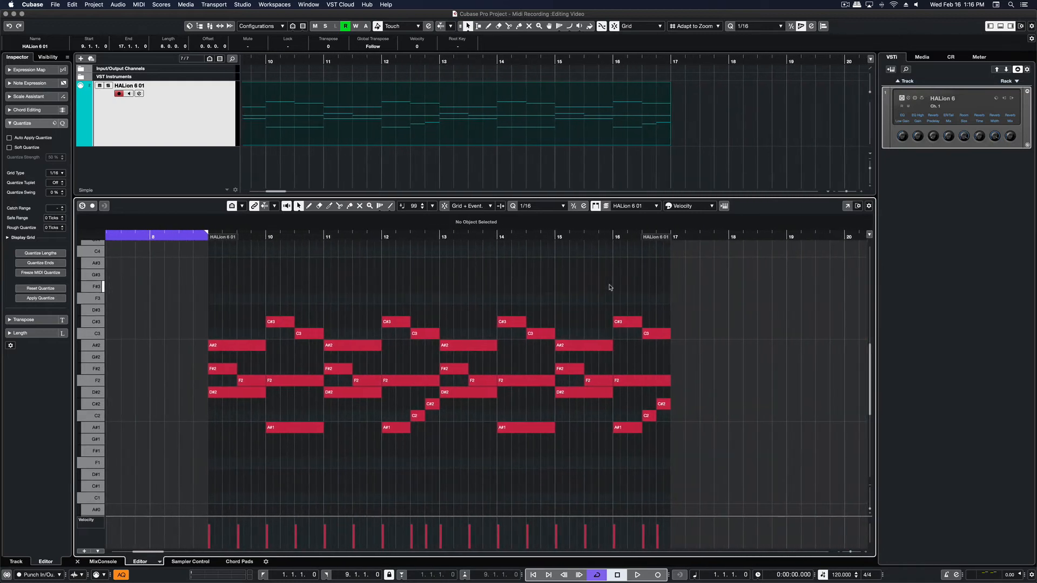
scroll(609, 287, "left", 3)
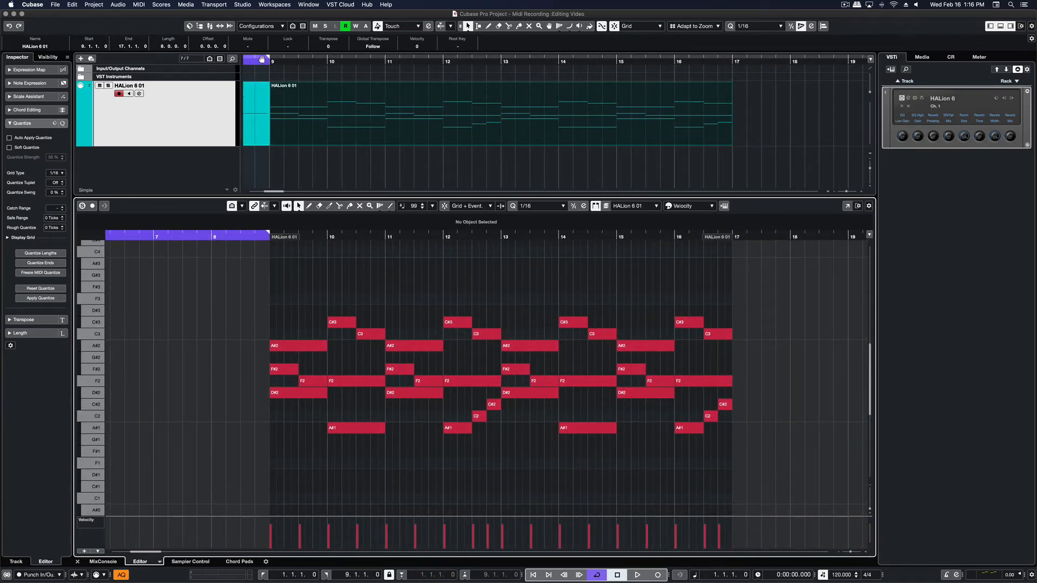
left_click_drag(262, 59, 729, 76)
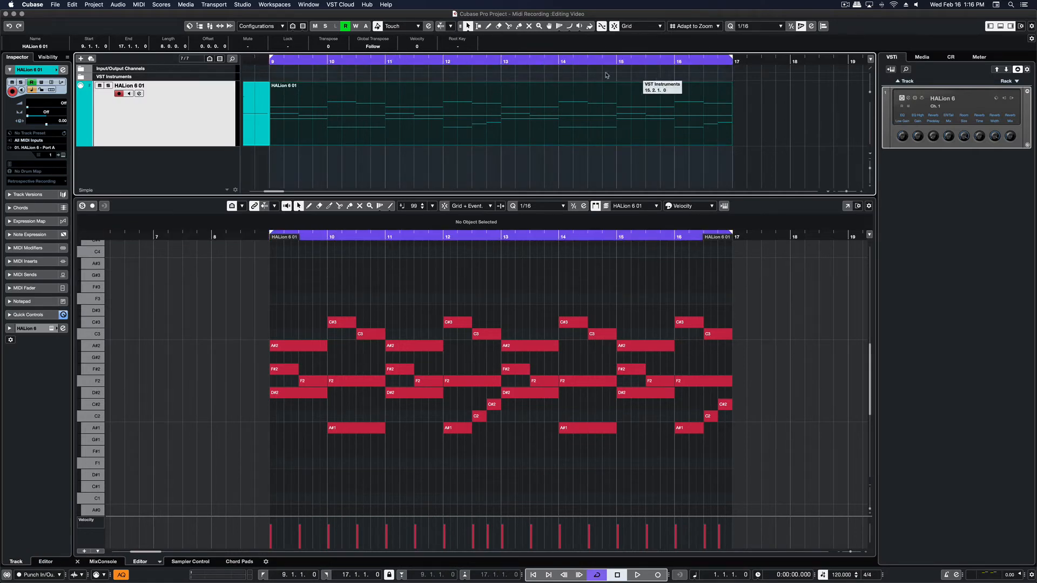
key("space")
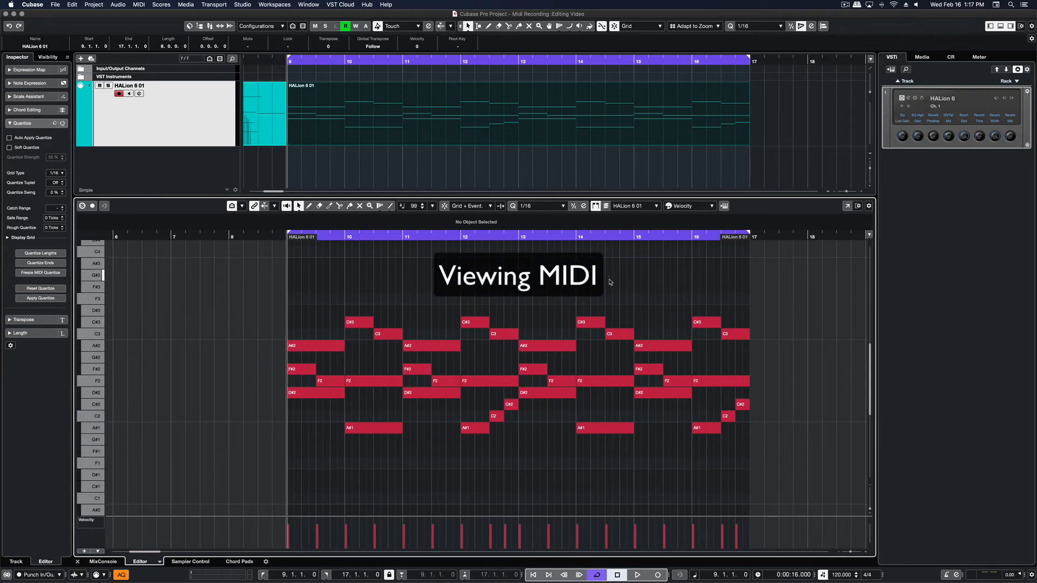
- Compare the Pitch, Channel and Part colour schemes on the imported notes, ending with the notes coloured by Pitch
left_click(711, 207)
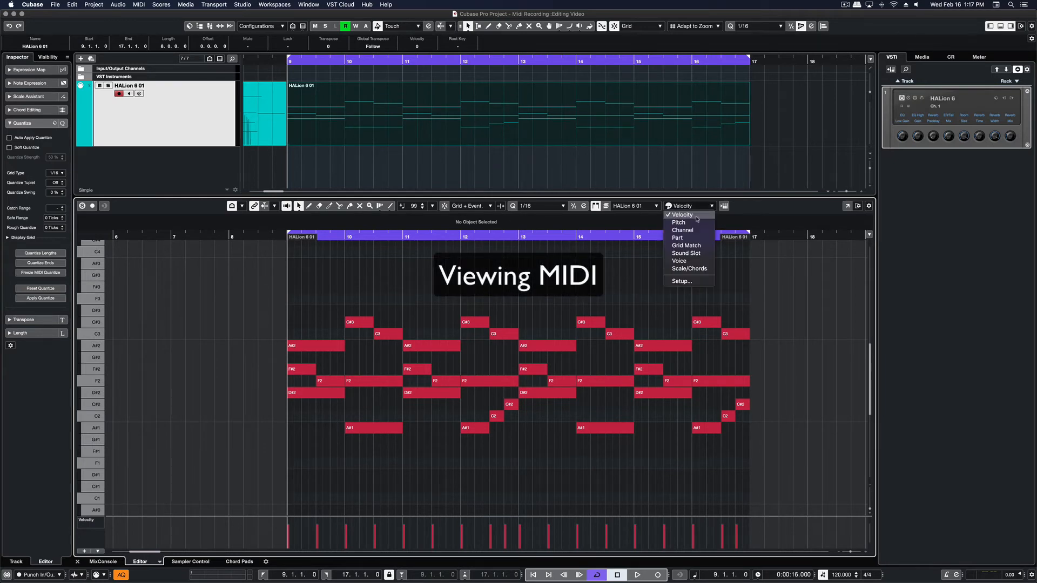
left_click(694, 222)
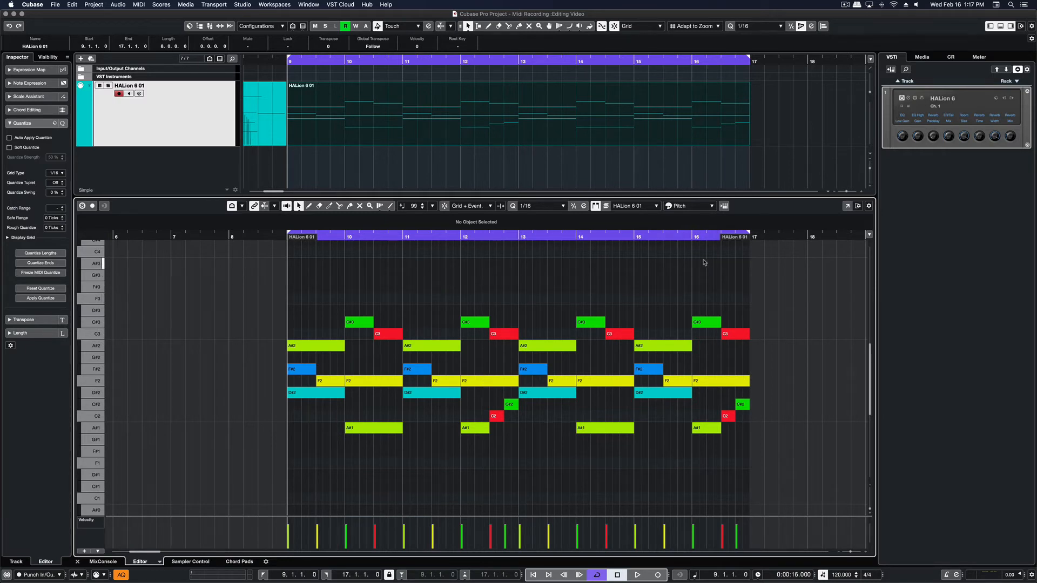
left_click(712, 207)
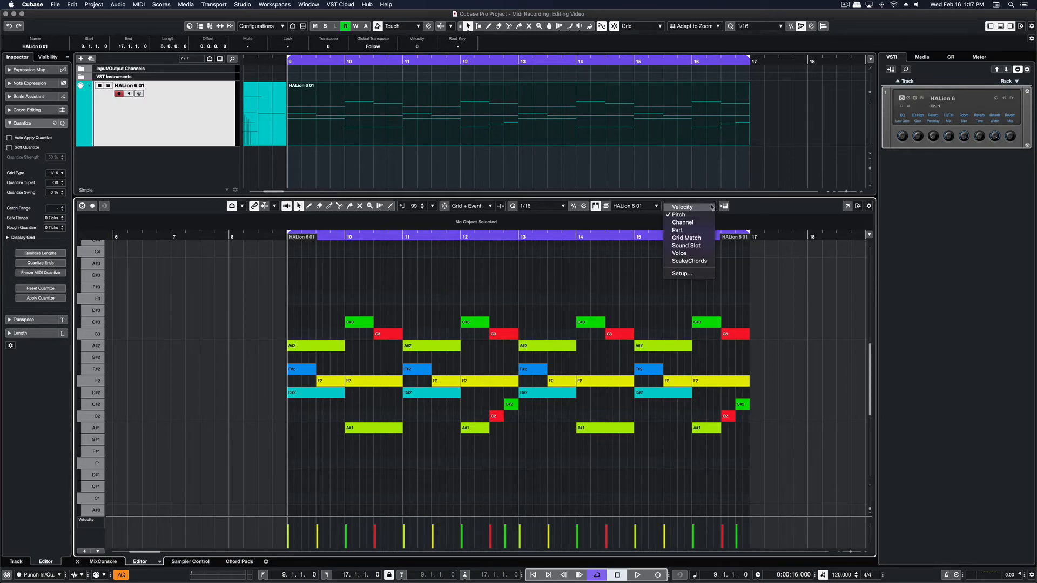
left_click(683, 222)
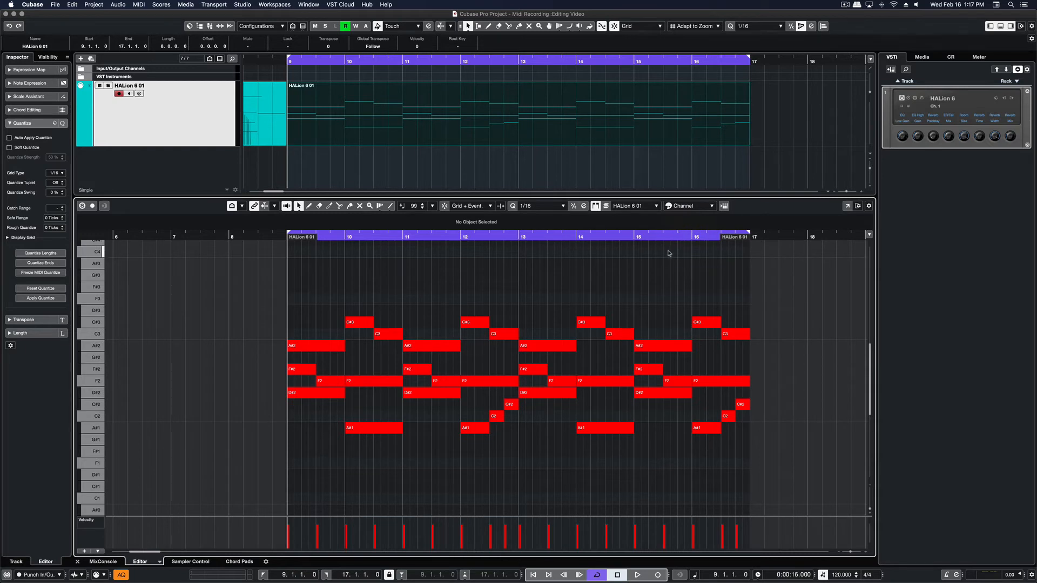
left_click(712, 208)
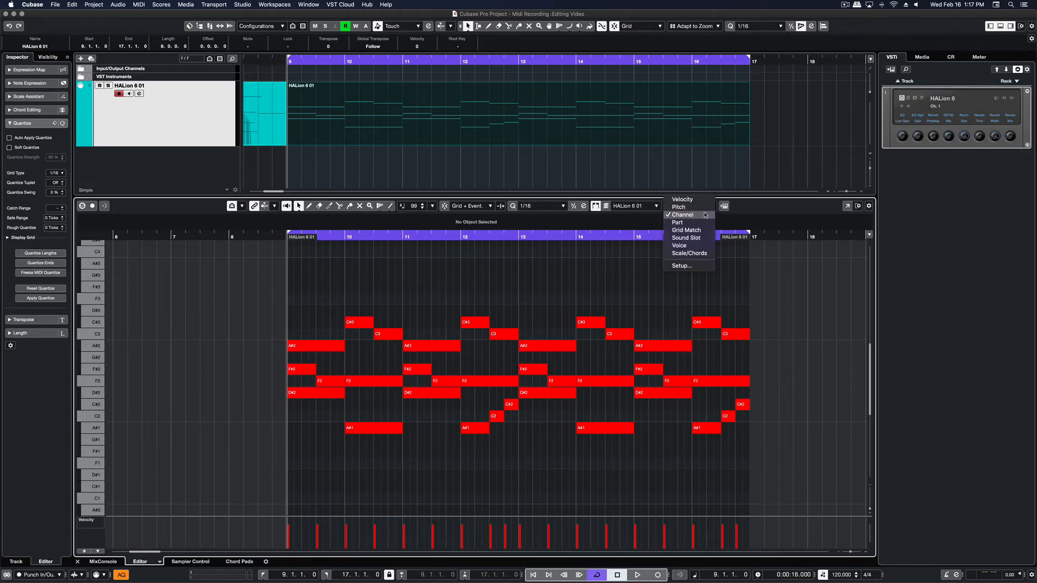
left_click(696, 224)
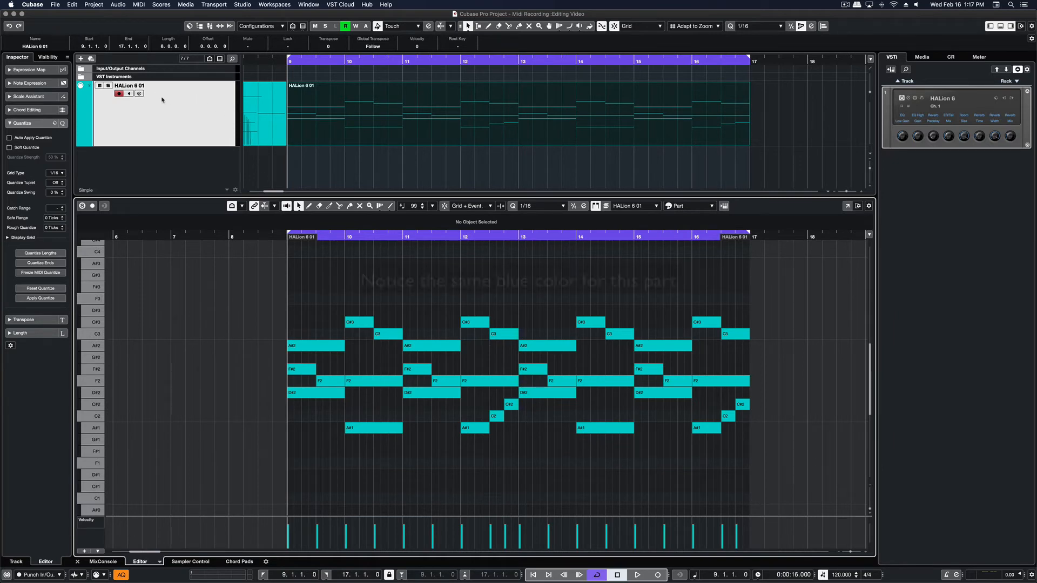
left_click(708, 207)
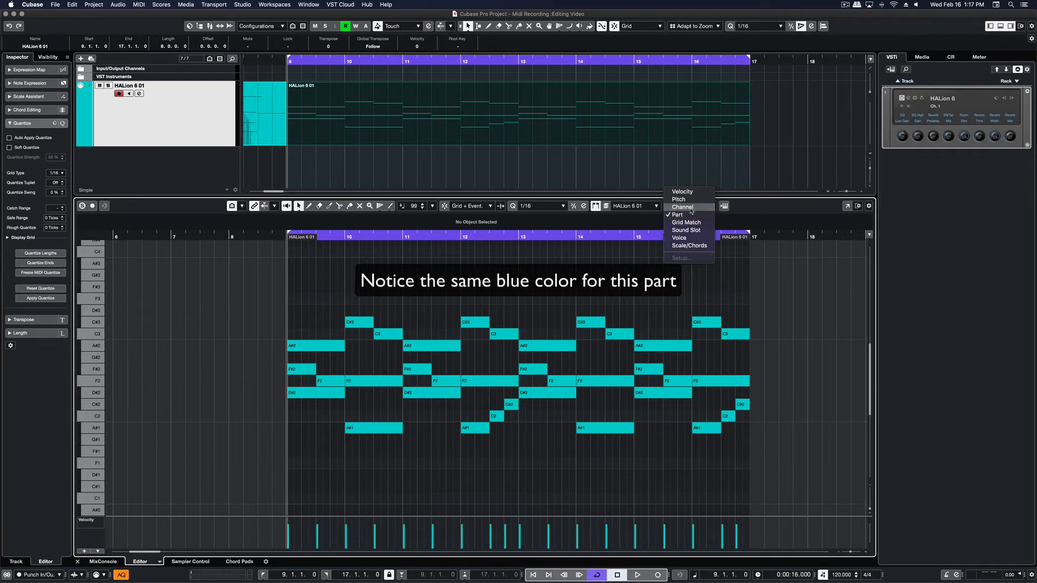
left_click(690, 201)
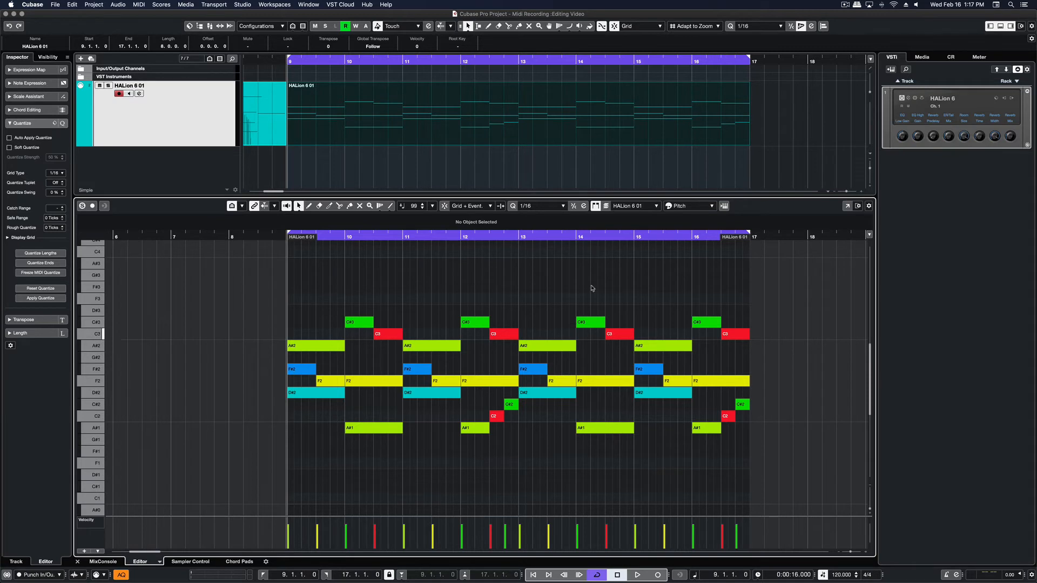
- Colour the imported notes by Velocity, and lower the velocities of all of them together
left_click(711, 206)
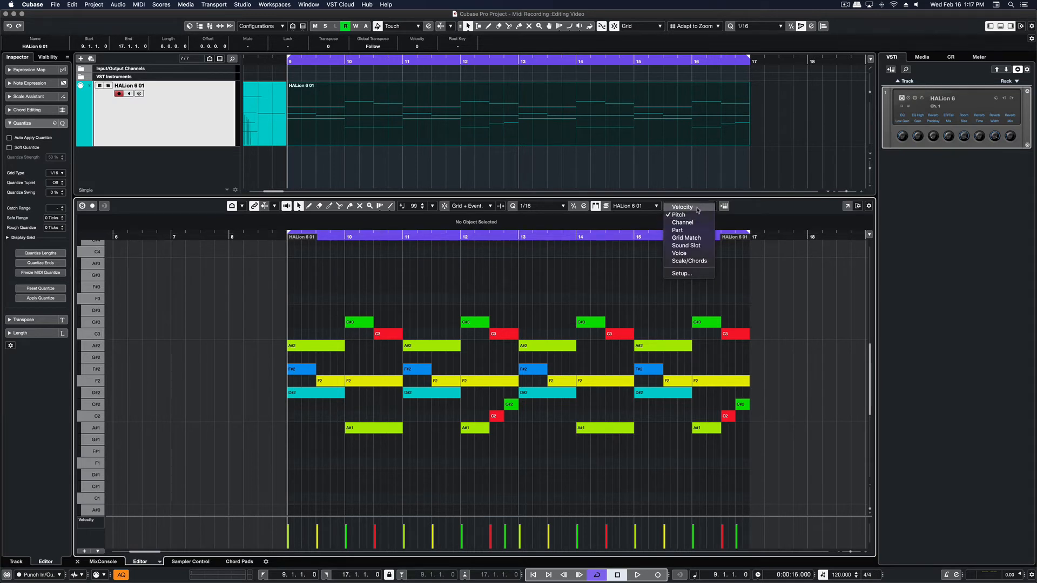
left_click(696, 207)
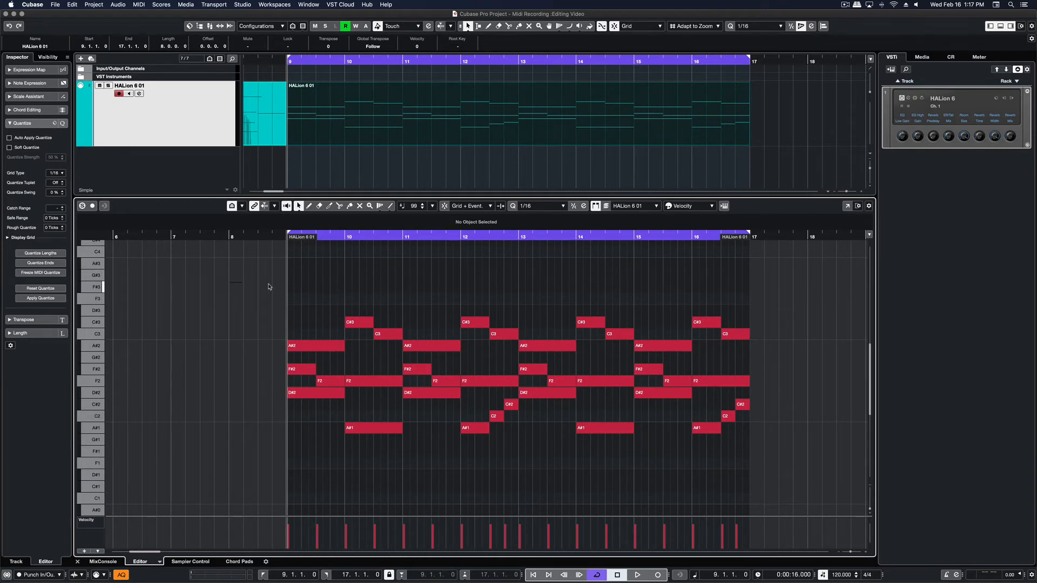
left_click_drag(226, 282, 801, 462)
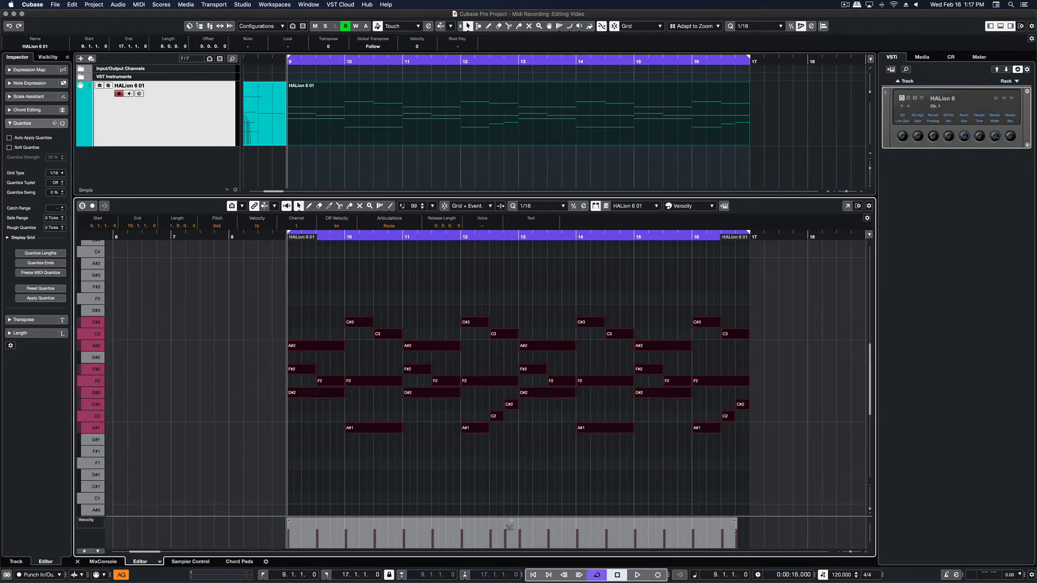
left_click(527, 496)
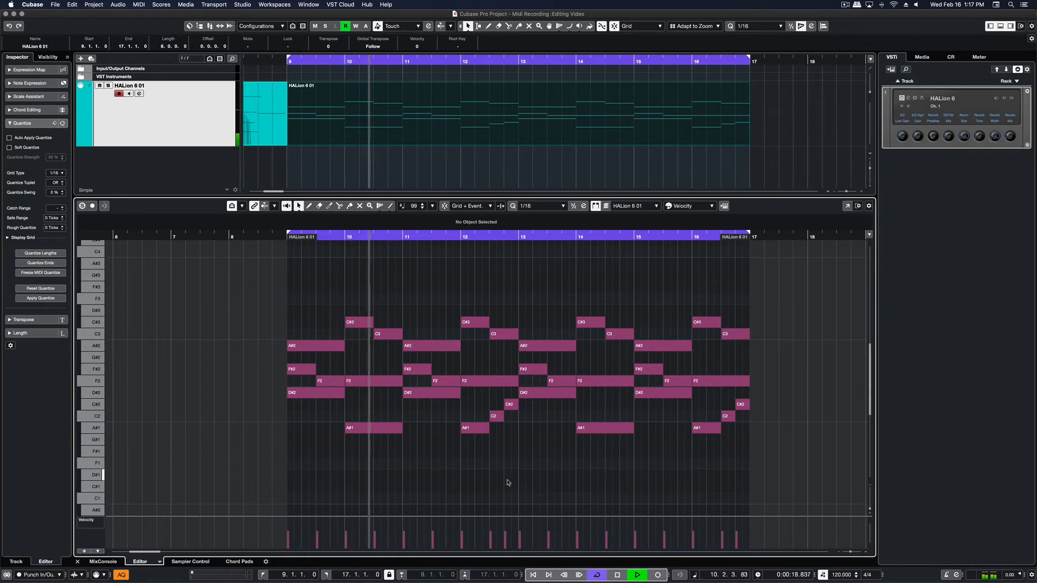
- Select all the imported notes and enlarge both the Key Editor and its velocity lane
scroll(507, 481, "down", 2)
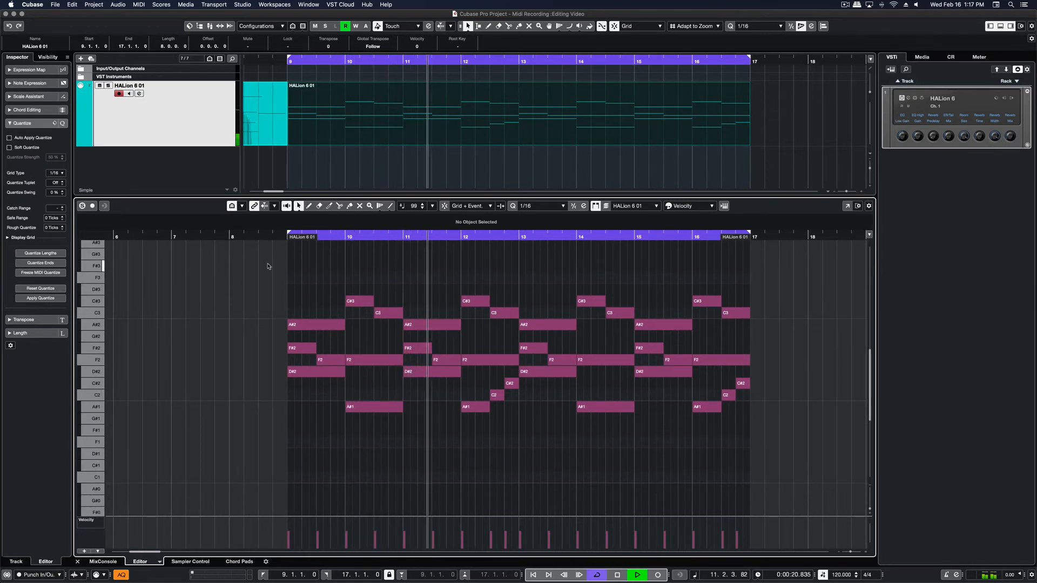
left_click_drag(267, 265, 777, 436)
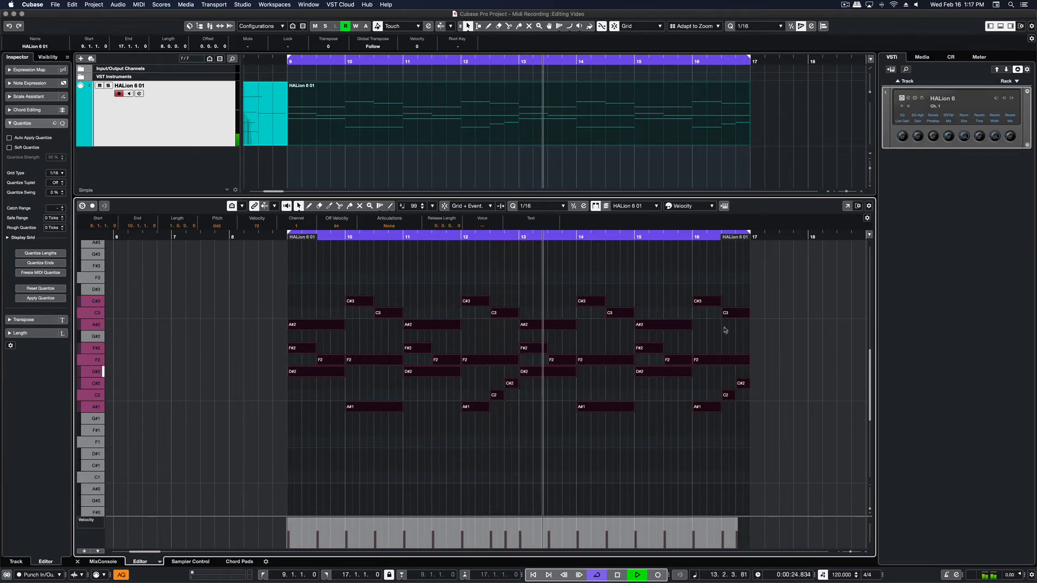
left_click_drag(716, 197, 716, 125)
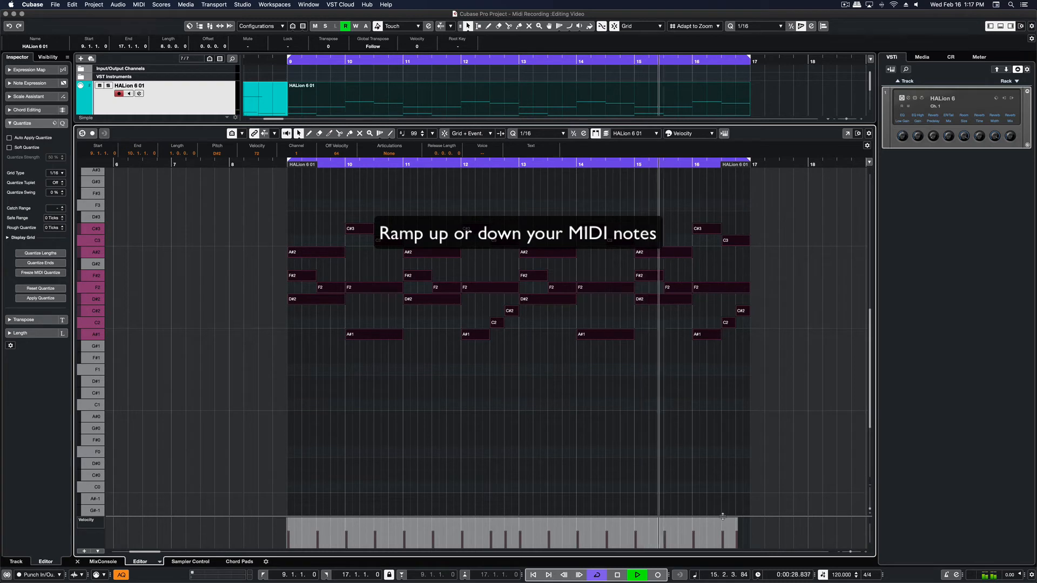
left_click_drag(716, 516, 716, 352)
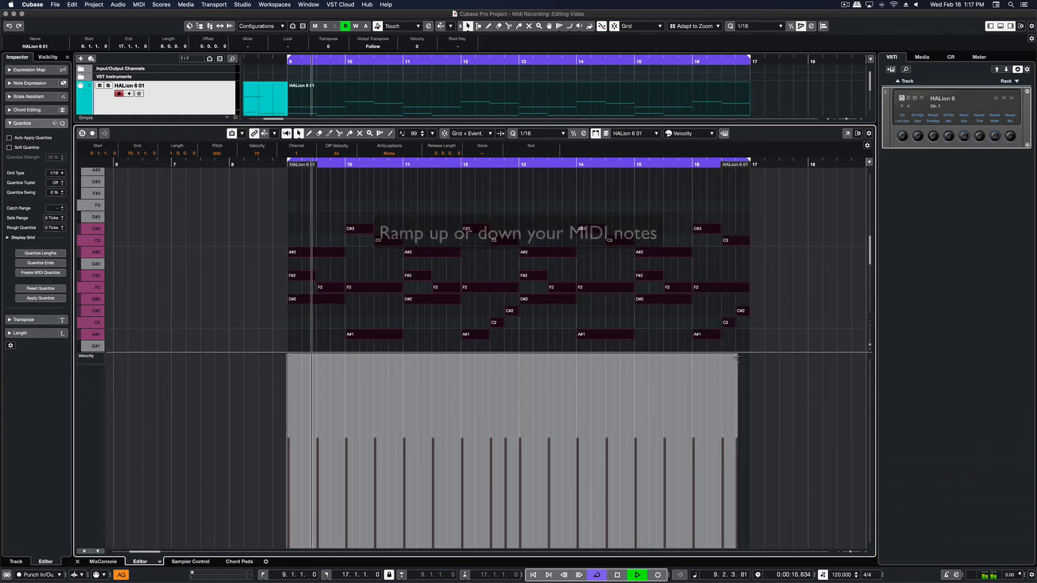
- Ramp the selected notes' velocities down toward the end of the part, and stop playback
left_click_drag(734, 359, 727, 377)
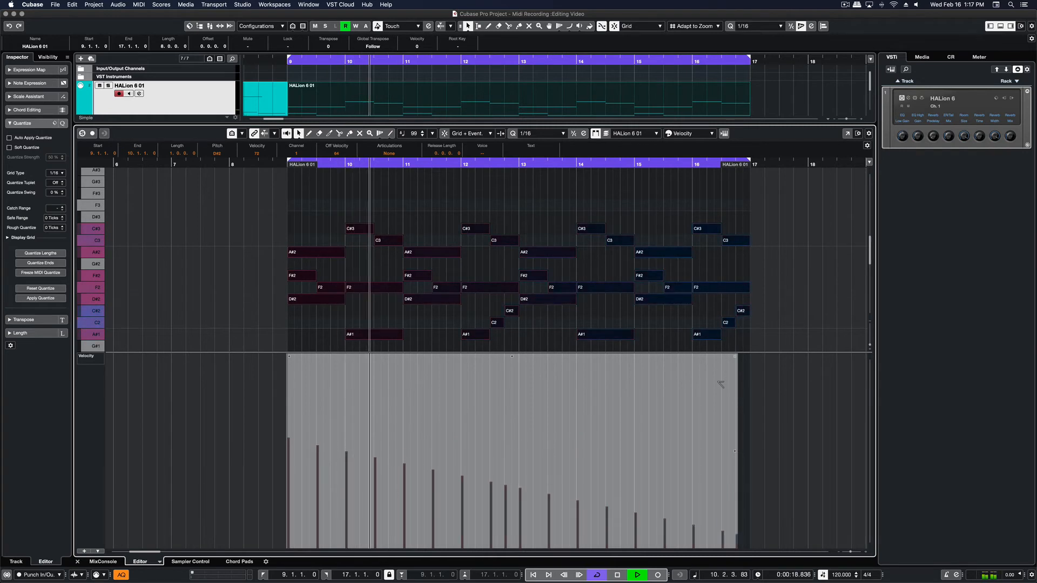
left_click(780, 312)
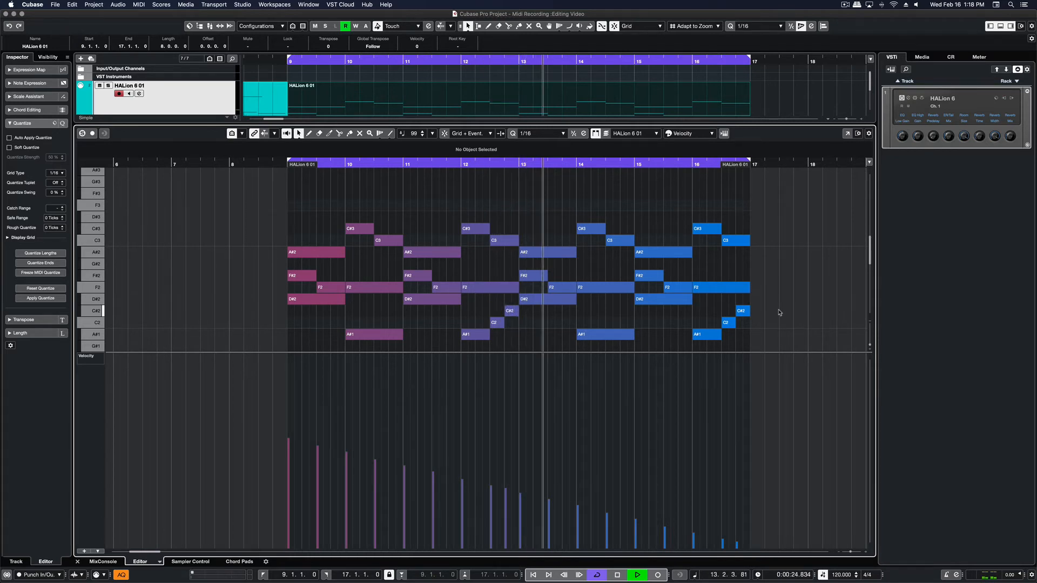
key("space")
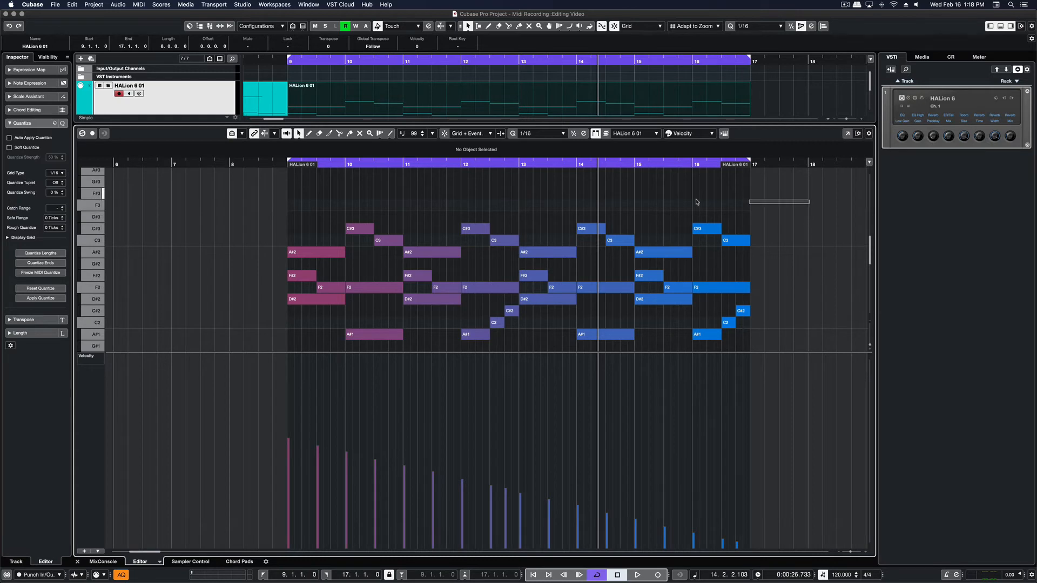
- Ramp the velocities of all the imported notes up toward the end of the part, and play it back
left_click_drag(697, 202, 232, 352)
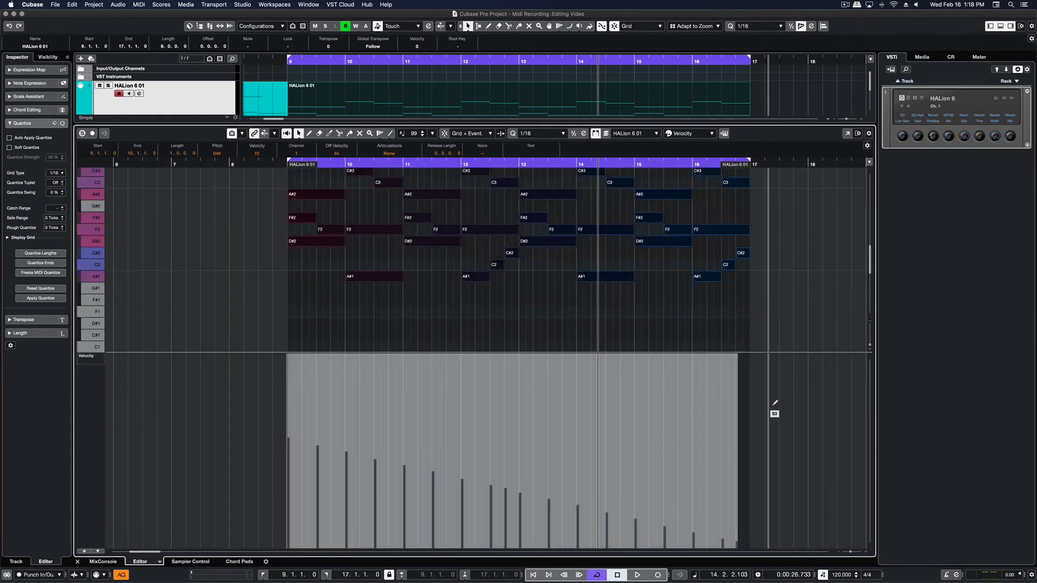
left_click_drag(738, 359, 741, 315)
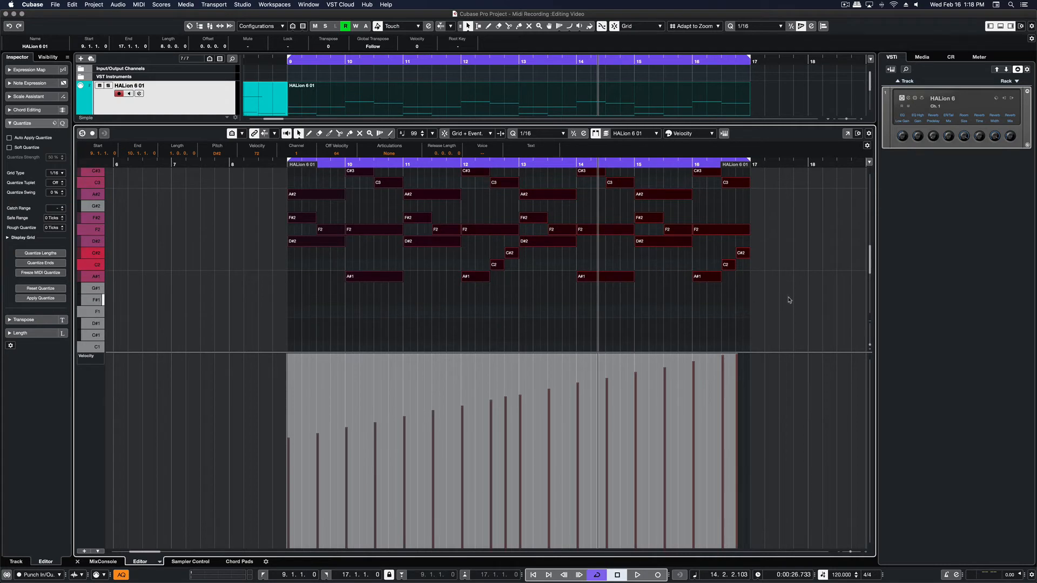
left_click(788, 300)
scroll(789, 300, "up", 1)
key("space")
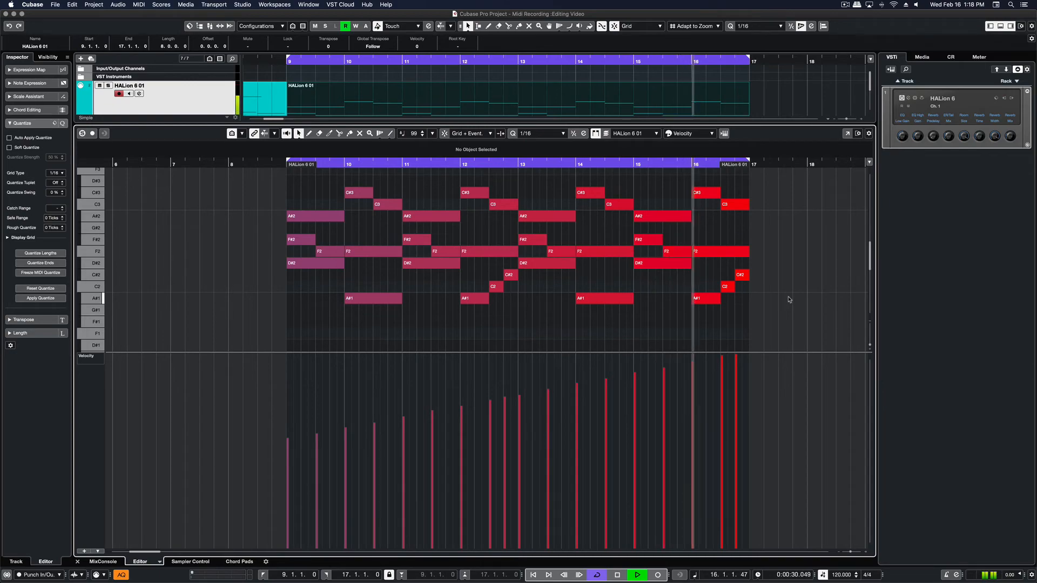
key("space")
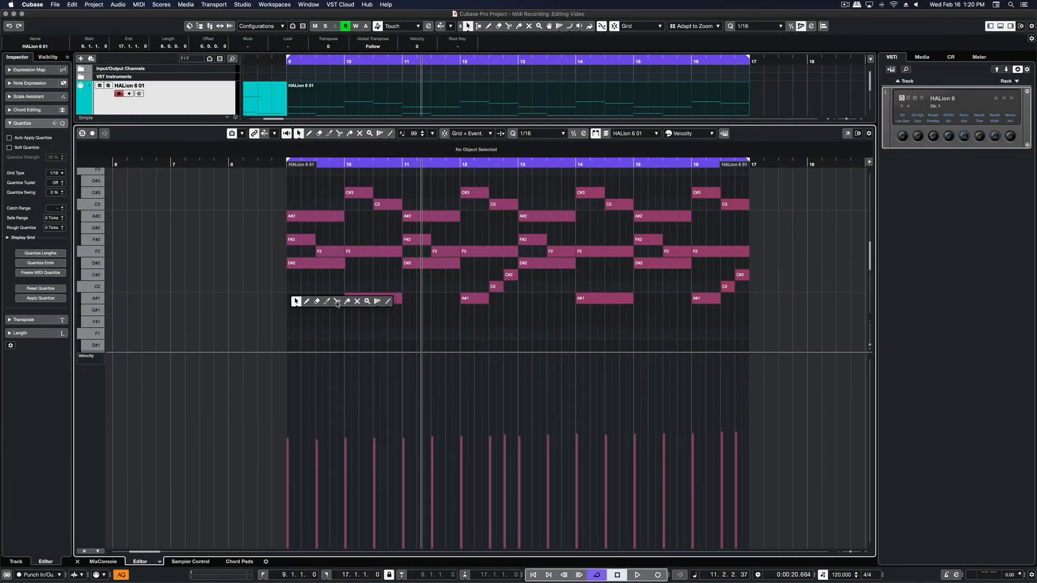
- Split the A#1 note at bar 10 in two and glue the pieces back together
left_click(337, 301)
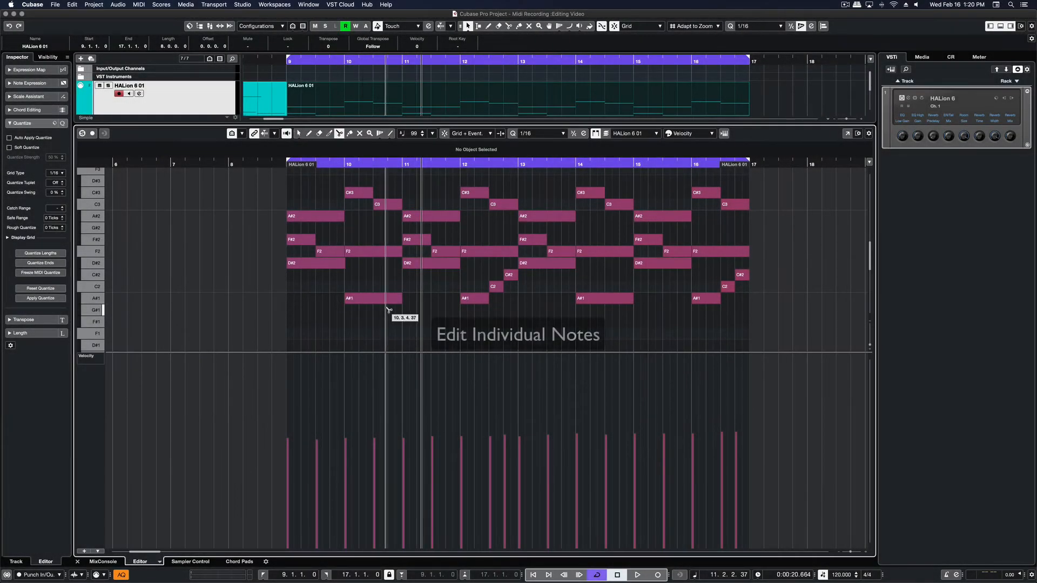
left_click(365, 299)
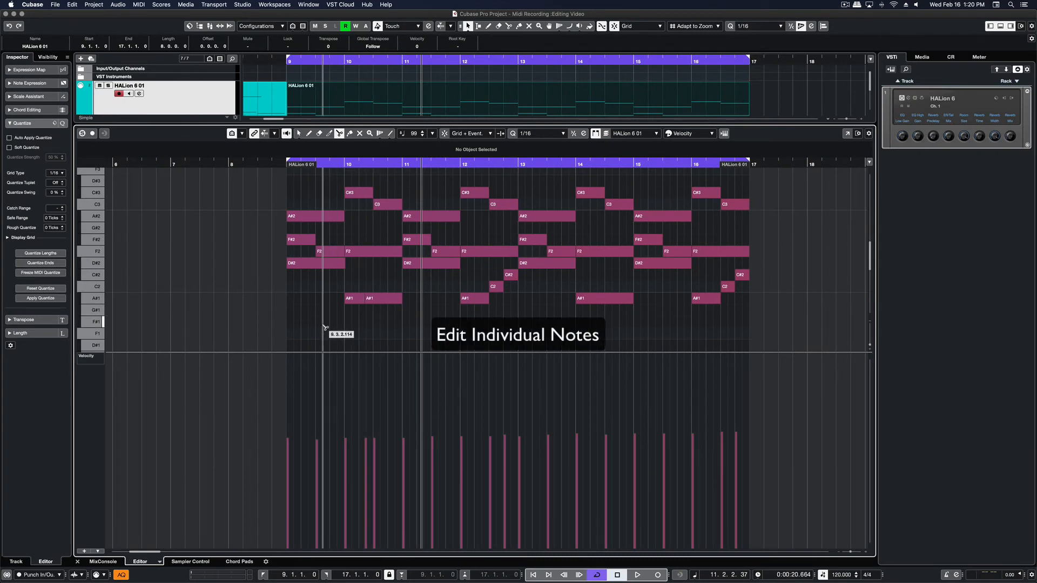
right_click(331, 317)
left_click(374, 317)
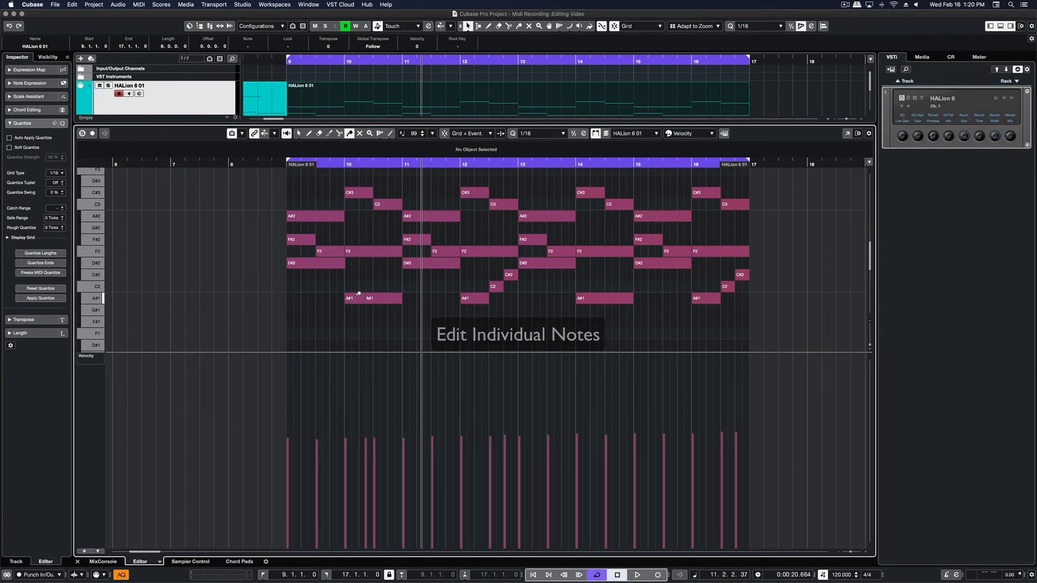
left_click(357, 297)
- Erase the F#2 note at the start of bar 9 and draw a new F#2 note in its place
right_click(350, 309)
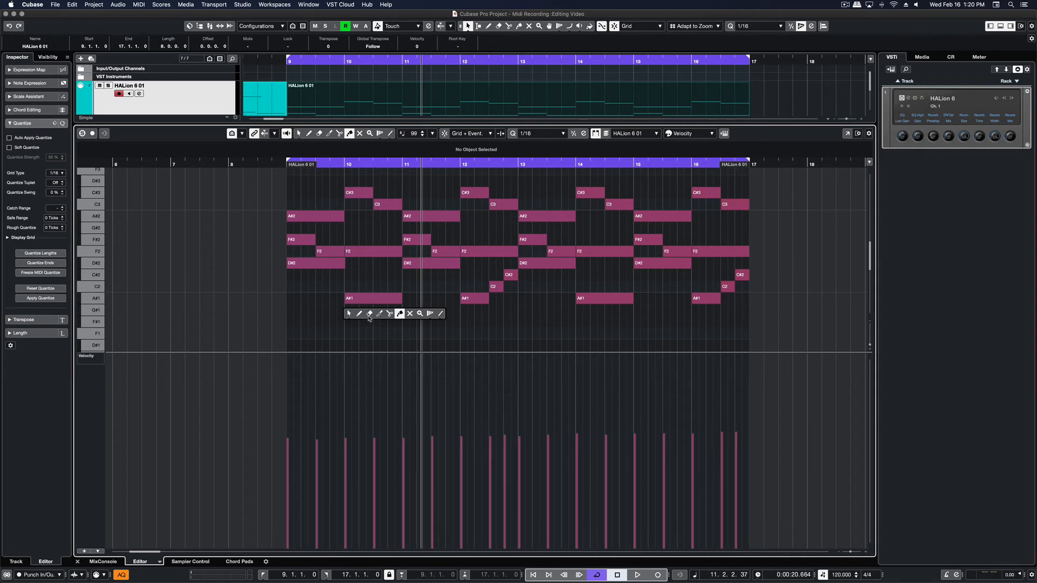
left_click(370, 316)
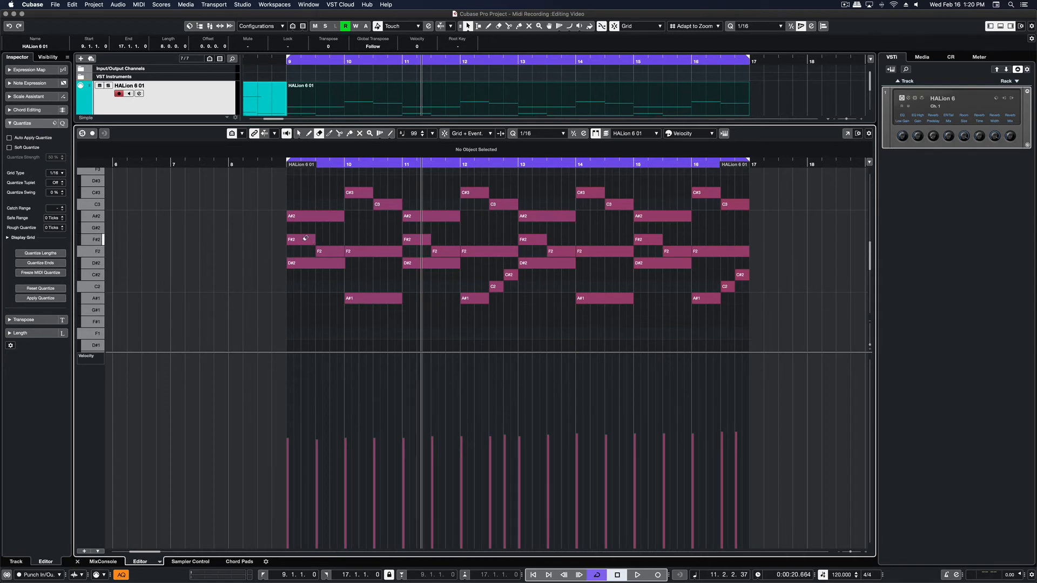
right_click(324, 305)
left_click(316, 307)
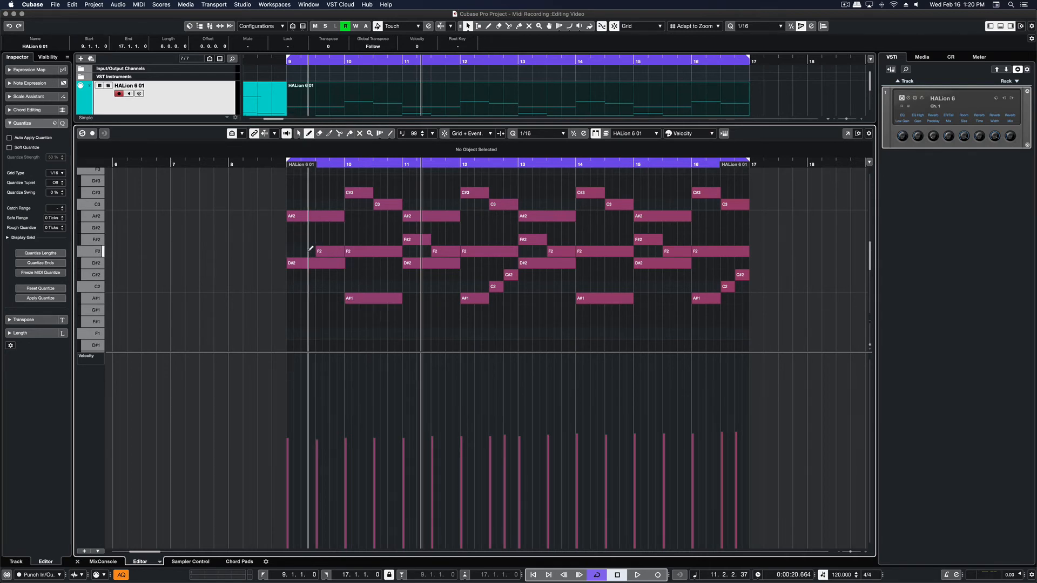
left_click_drag(288, 239, 322, 240)
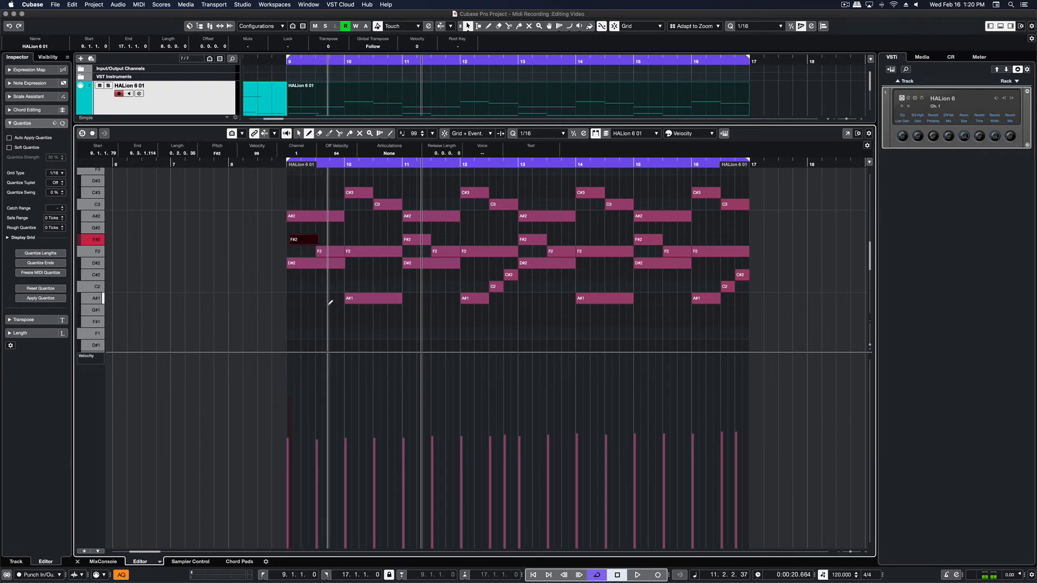
- Lower the velocity of the redrawn F#2 note in bar 9 to 81
key("1")
left_click_drag(300, 390, 297, 426)
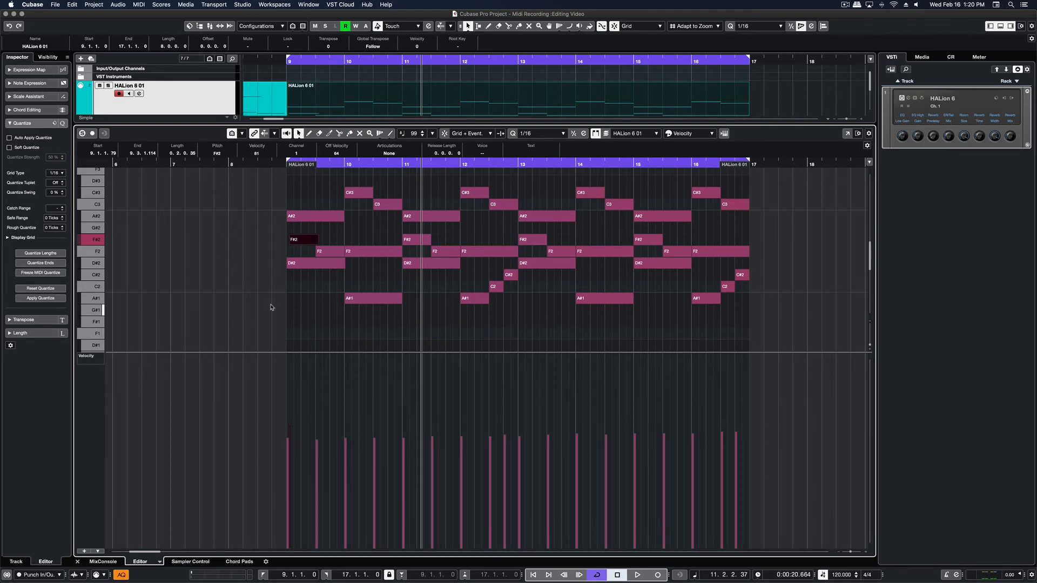
left_click(267, 307)
- Mute the C2 note in bar 12, the F#2 and A#2 notes at bar 13, and the F2 note at bar 14
right_click(297, 309)
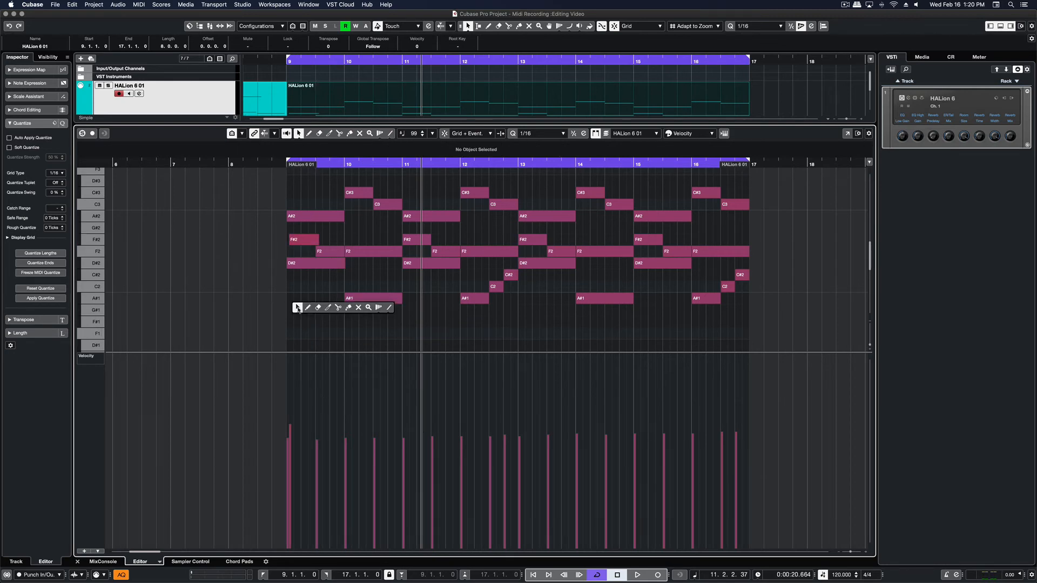
left_click(359, 308)
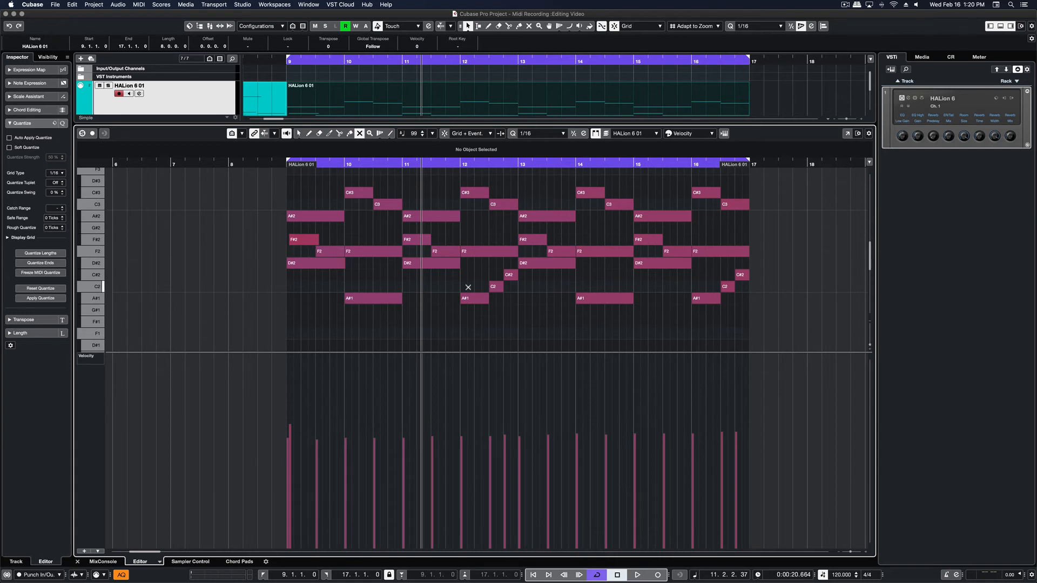
left_click(501, 288)
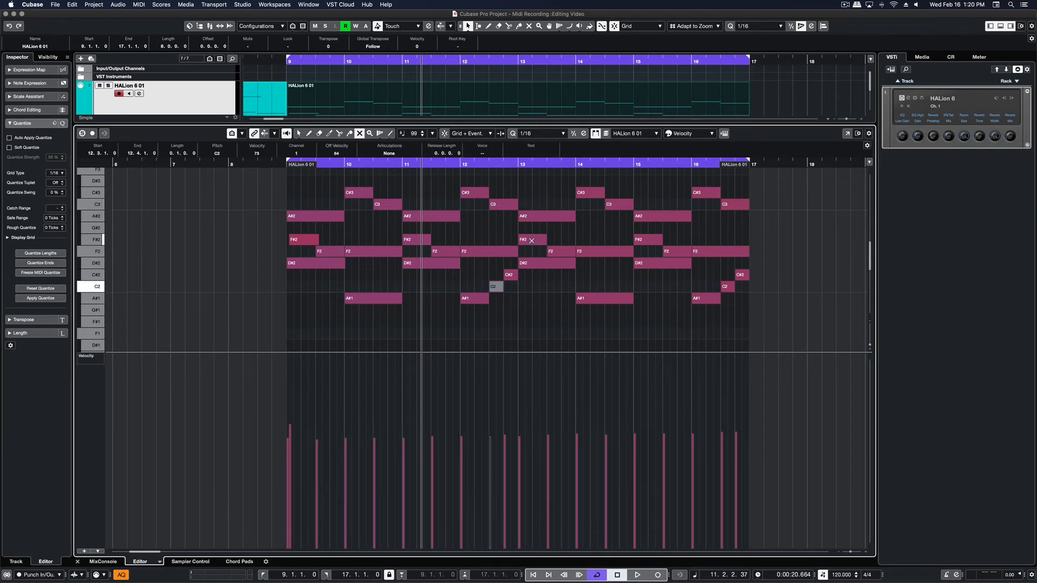
left_click(531, 241)
left_click(553, 221)
left_click(590, 248)
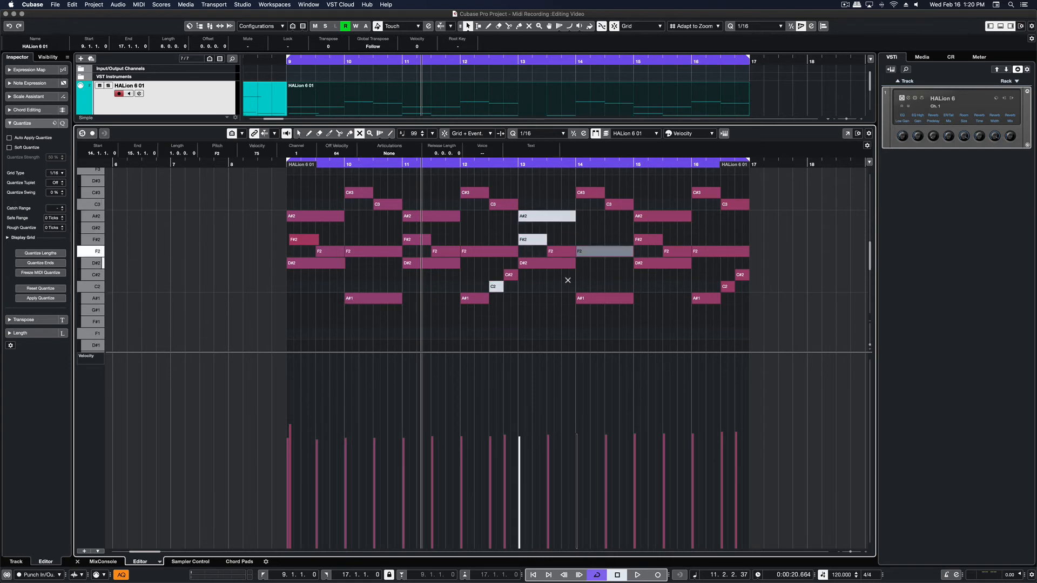
- Unmute the four muted notes in bars 12 to 14 and return to the Object Selection tool
right_click(526, 305)
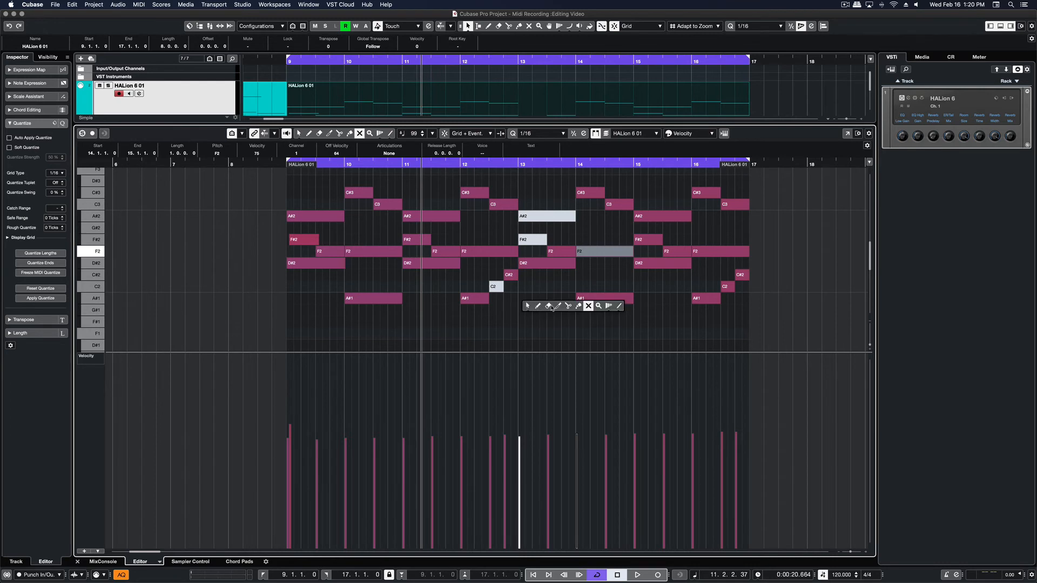
left_click(588, 306)
left_click(599, 249)
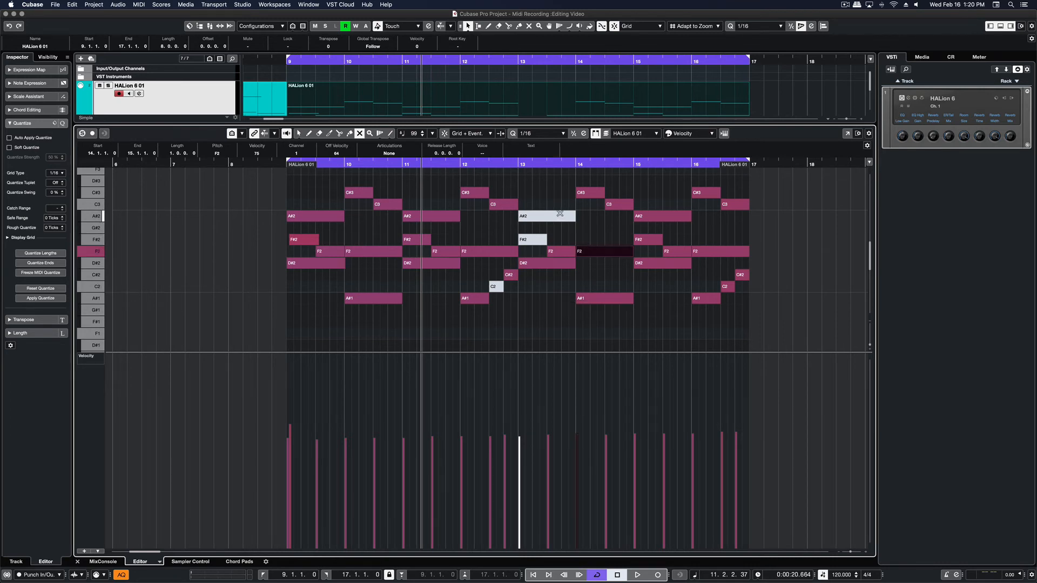
left_click(543, 216)
left_click(534, 241)
left_click(496, 286)
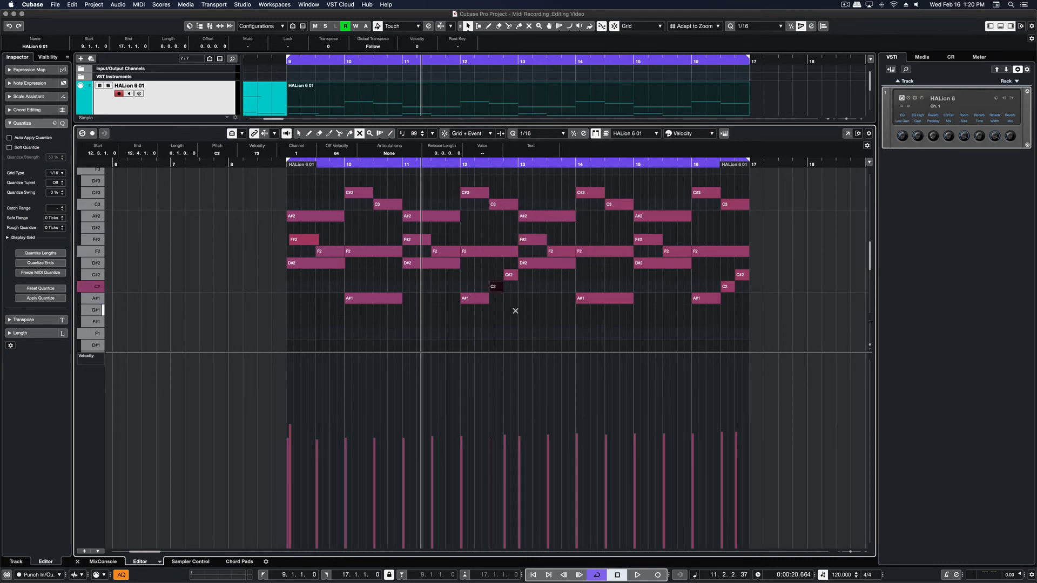
right_click(515, 311)
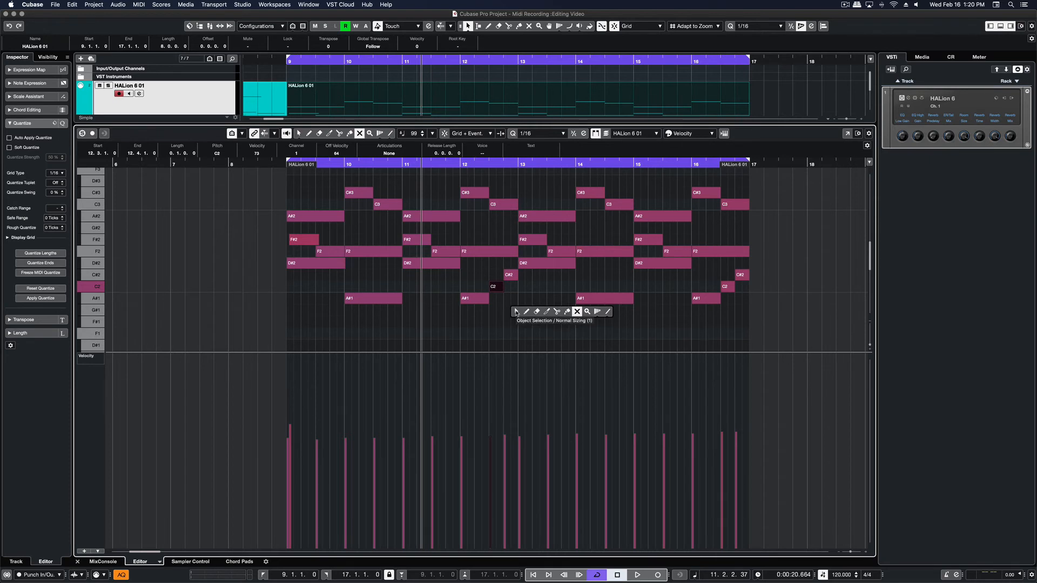
left_click(516, 313)
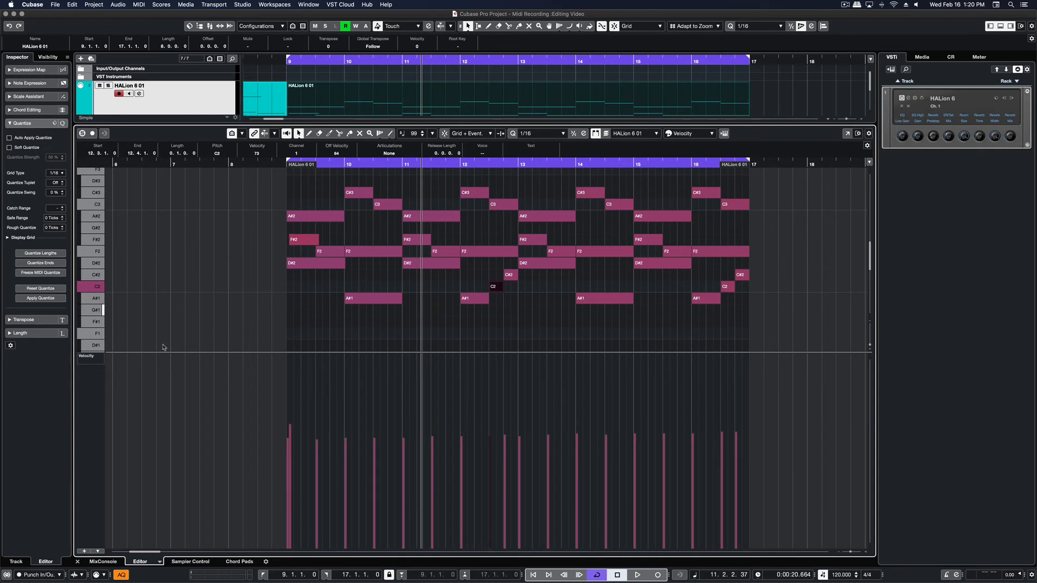
- Show pitchbend data in the controller lane and draw a curve from bar 9 to mid-bar 12, bending upward in bar 10
left_click(92, 356)
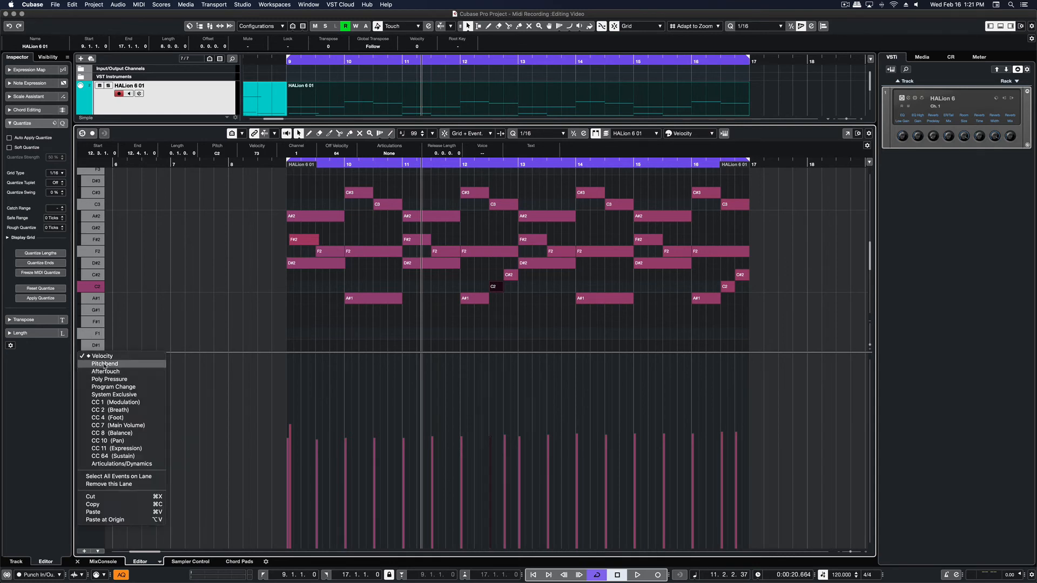
left_click(104, 364)
right_click(326, 412)
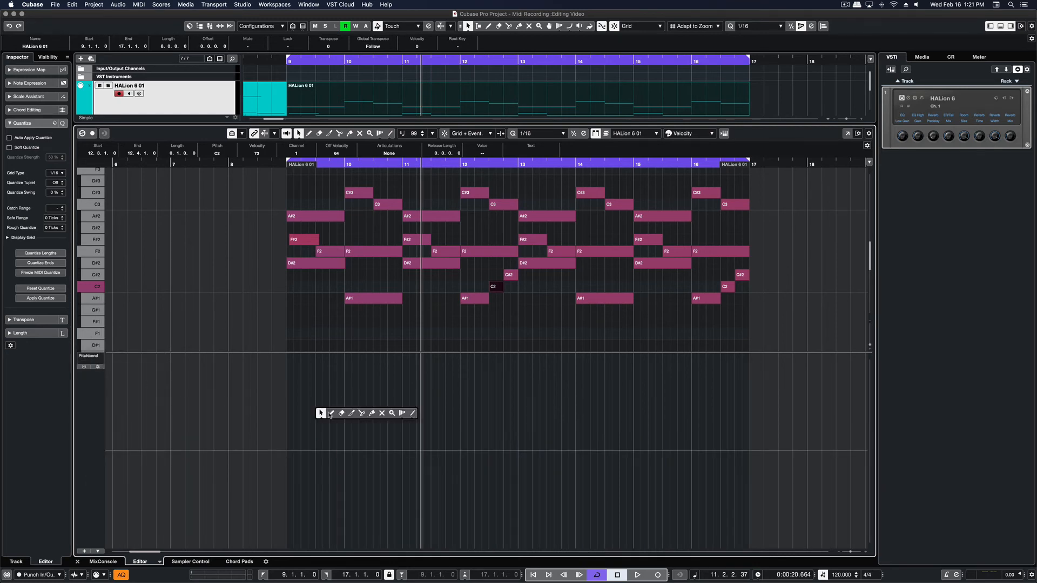
left_click(332, 414)
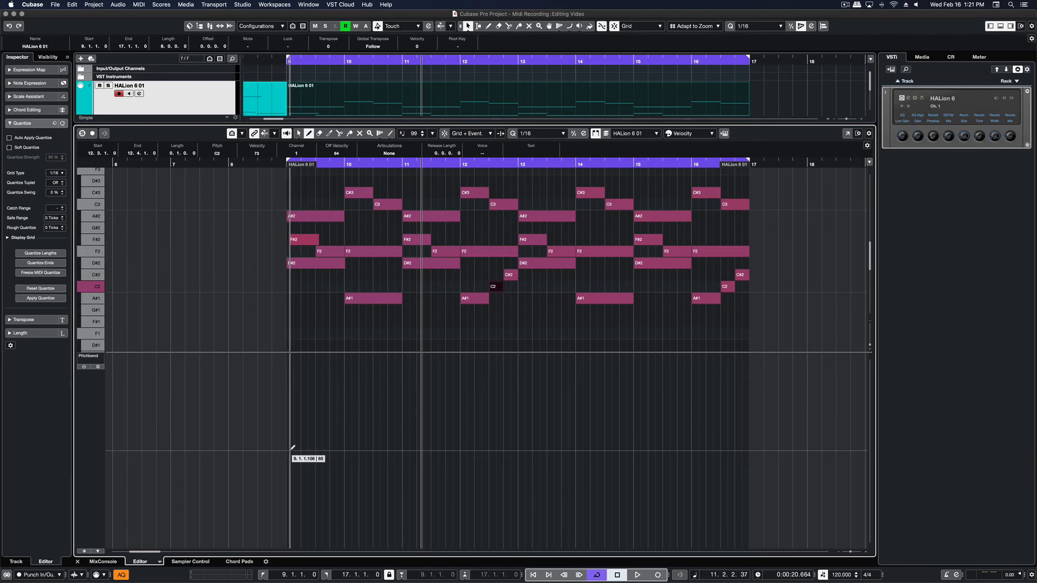
mouse_move(292, 447)
left_mouse_down()
mouse_move(347, 449)
mouse_move(351, 401)
mouse_move(367, 389)
mouse_move(381, 431)
mouse_move(410, 448)
mouse_move(471, 451)
mouse_move(464, 447)
left_mouse_up()
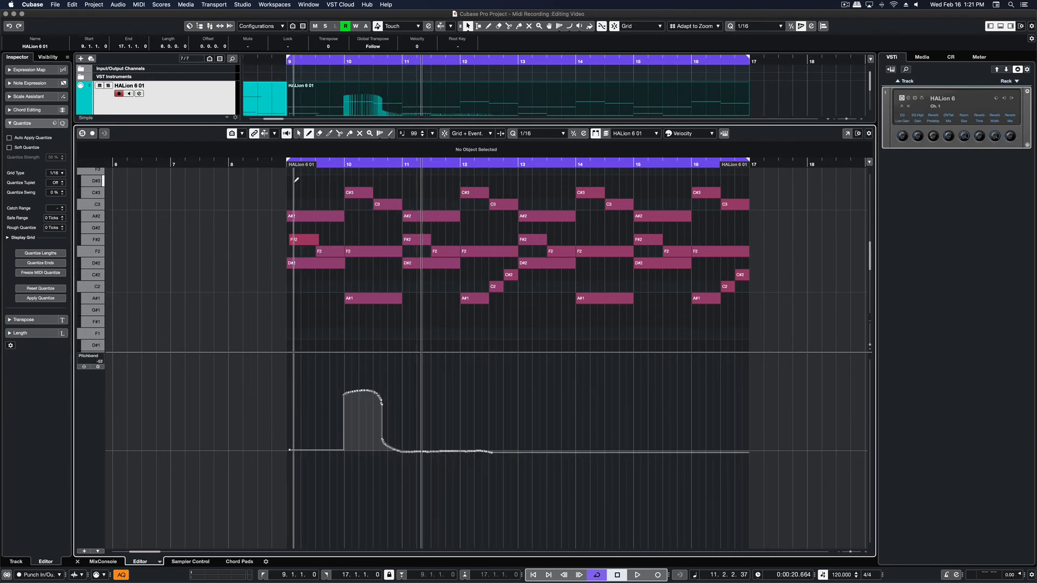
- Play back the part to hear the drawn pitchbend, and stop playback
key("space")
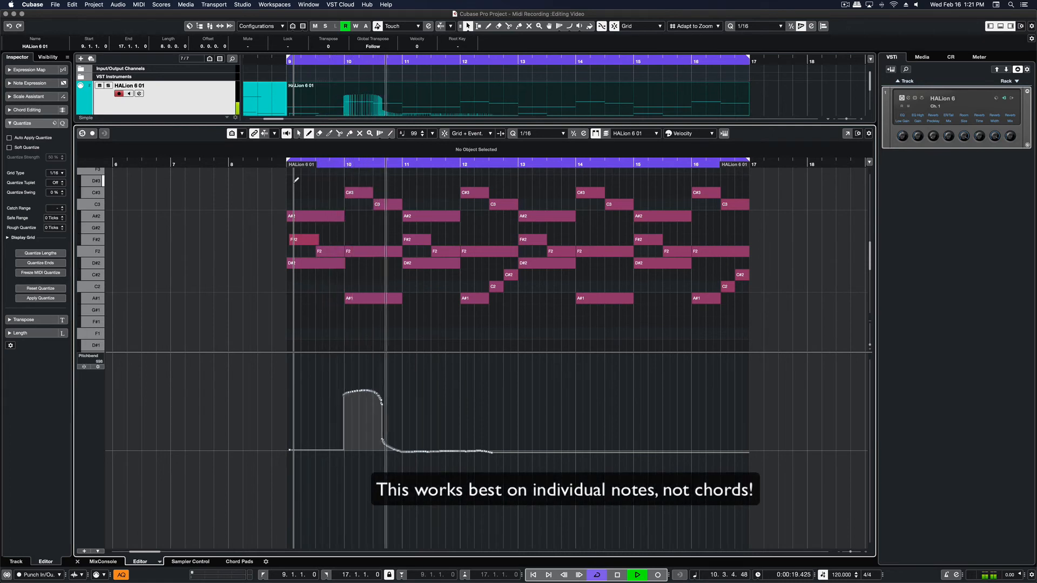
key("space")
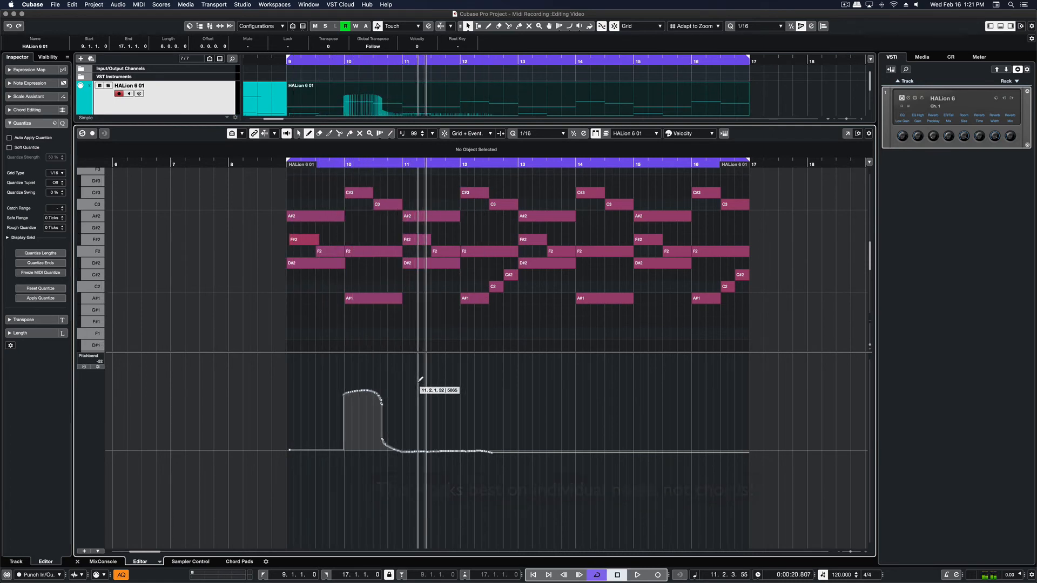
key("1")
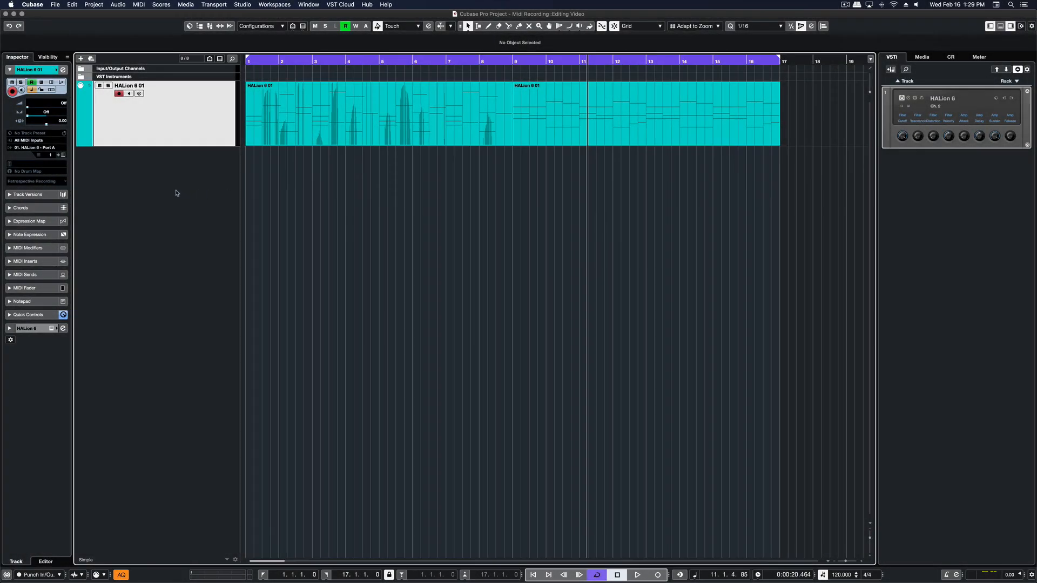
- Add one MIDI track named Layer and move the HALion part from bar 9 onto it, starting at bar 1
right_click(176, 193)
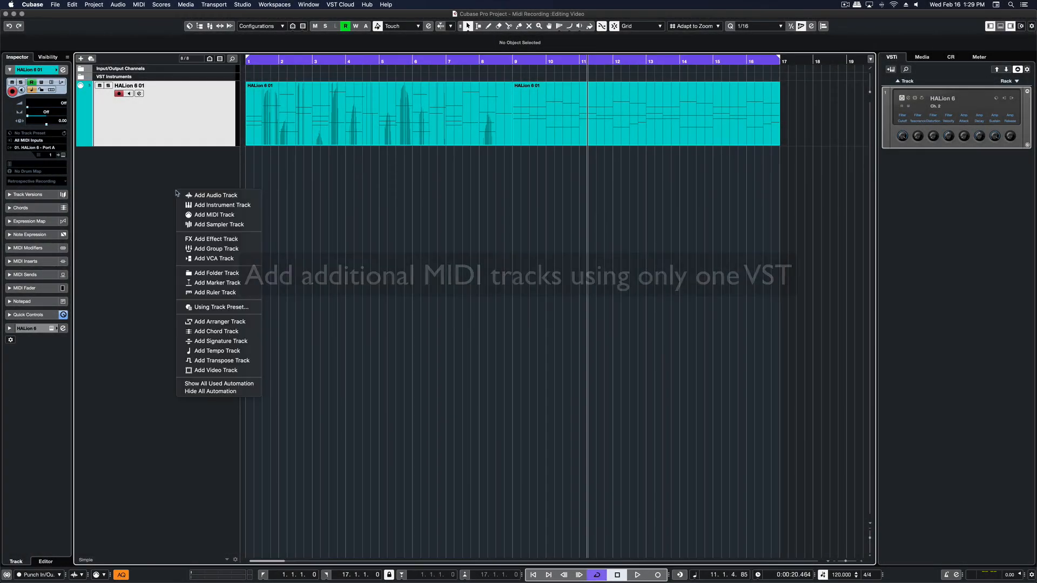
left_click(209, 216)
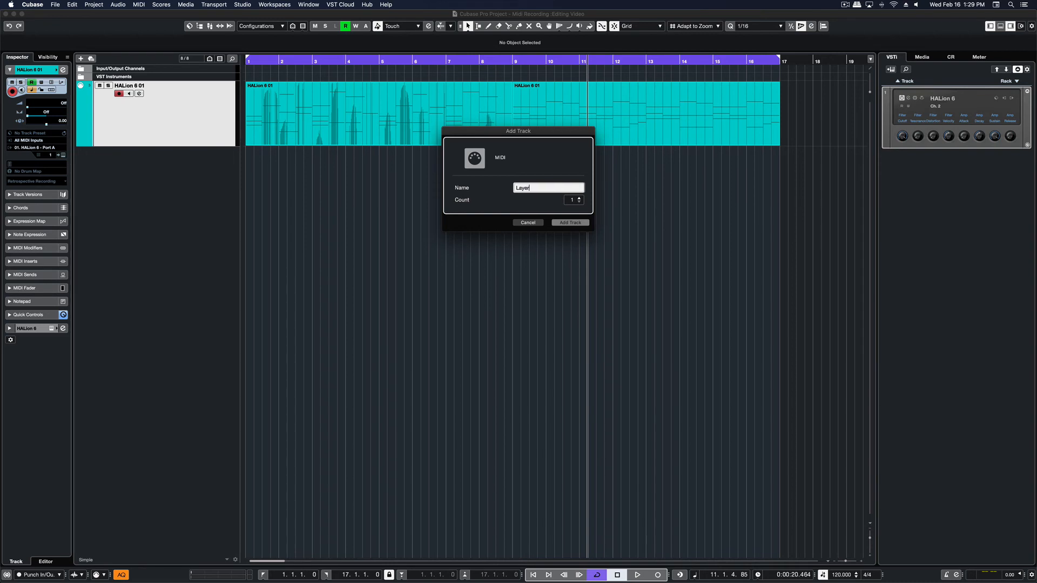
key("Return")
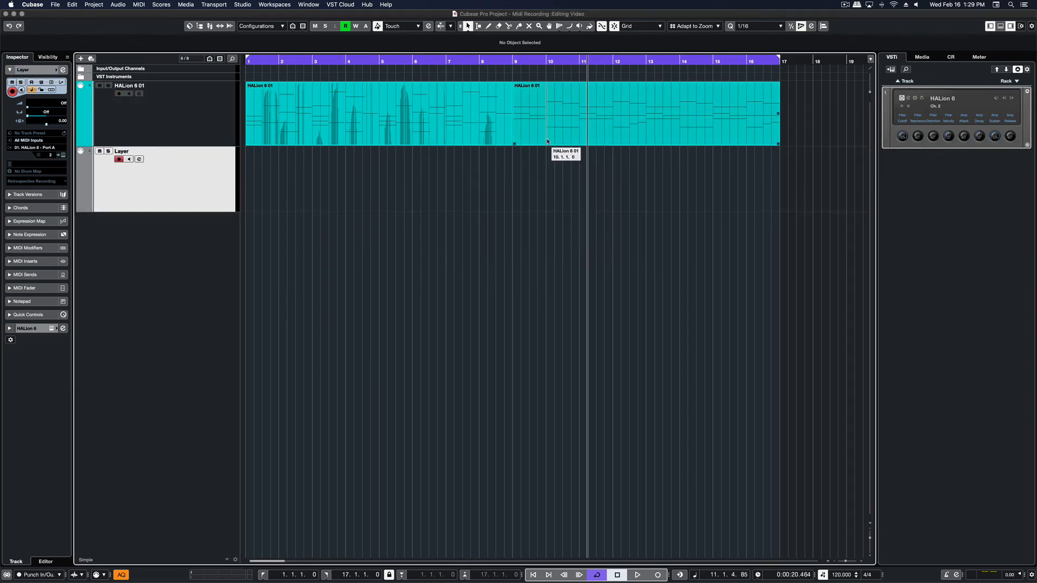
left_click_drag(559, 129, 279, 162)
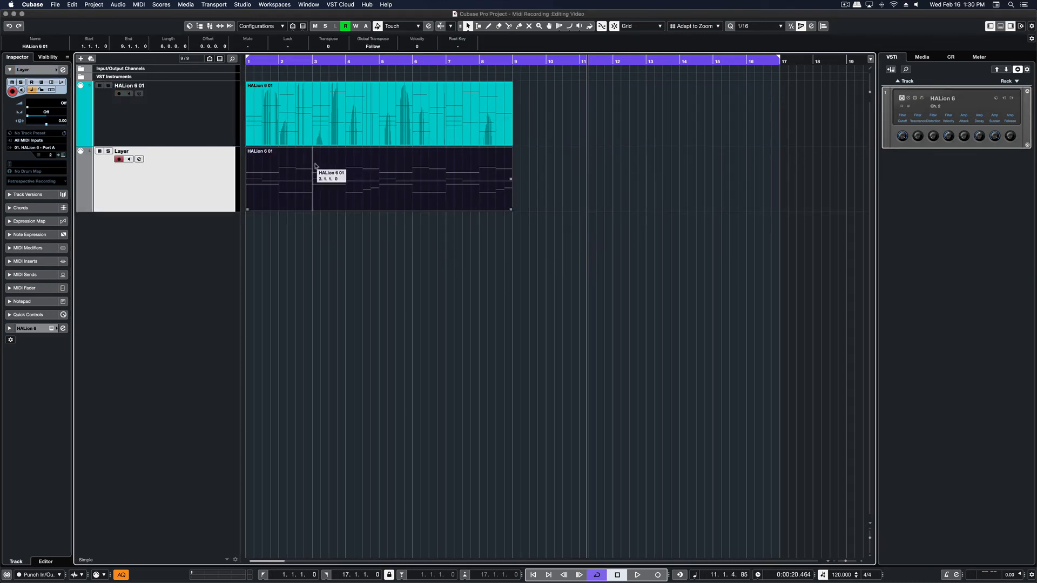
- Check the Hot Brass Split program in the HALion 6 instrument and play the soloed Layer track from the project start
left_click(909, 99)
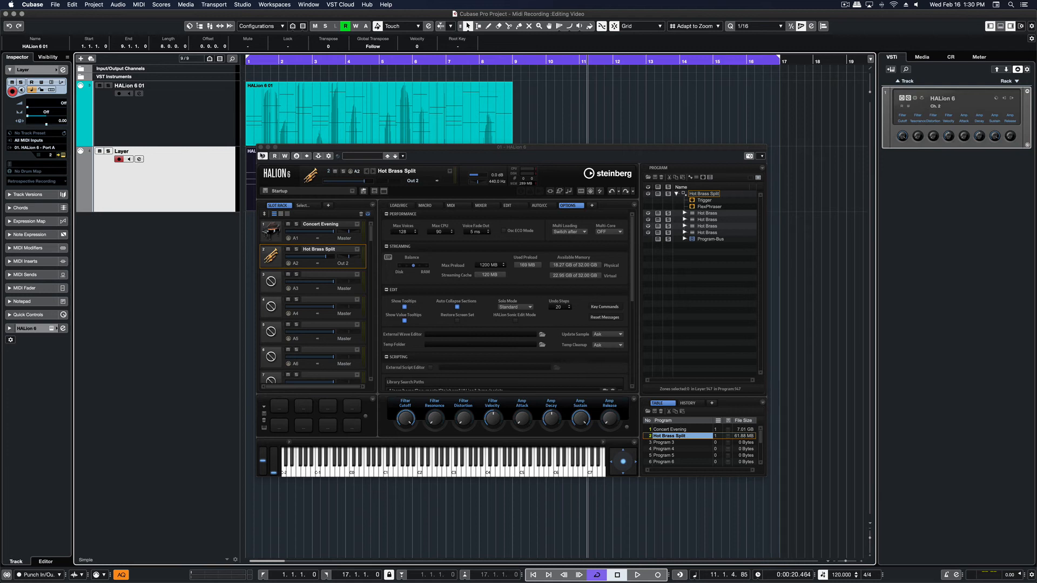
left_click(259, 147)
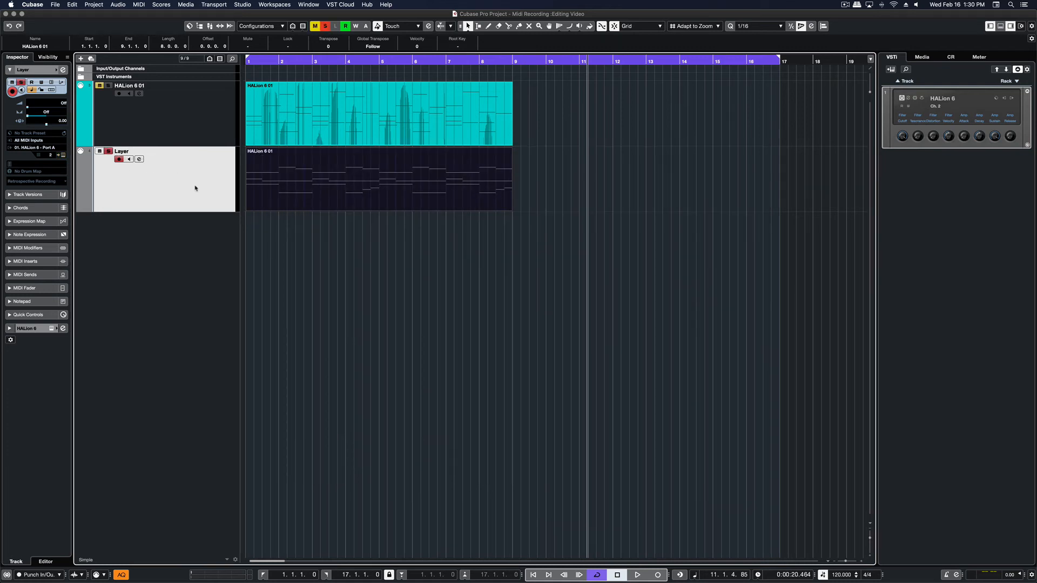
key("Home")
key("space")
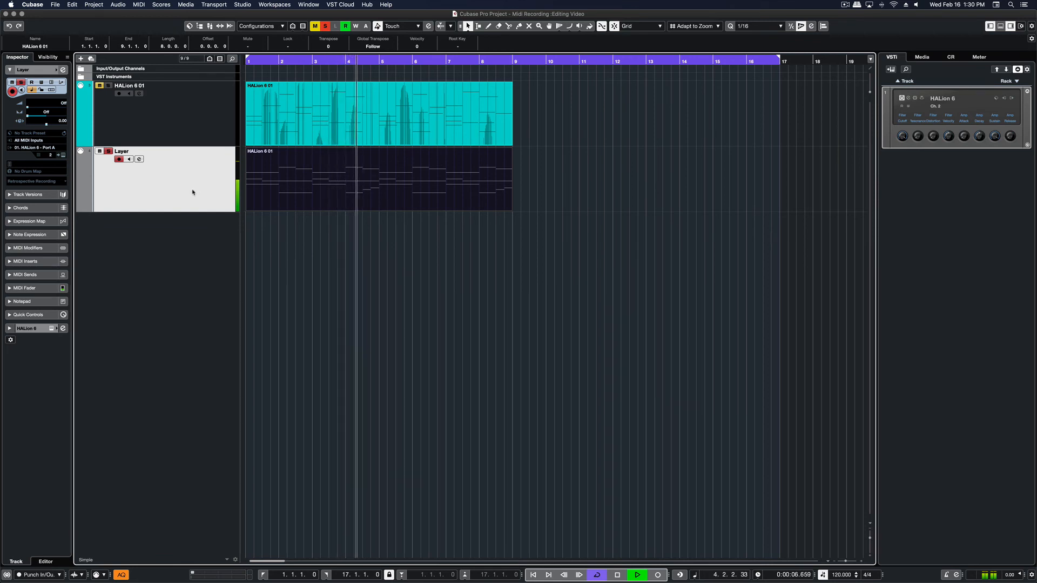
key("space")
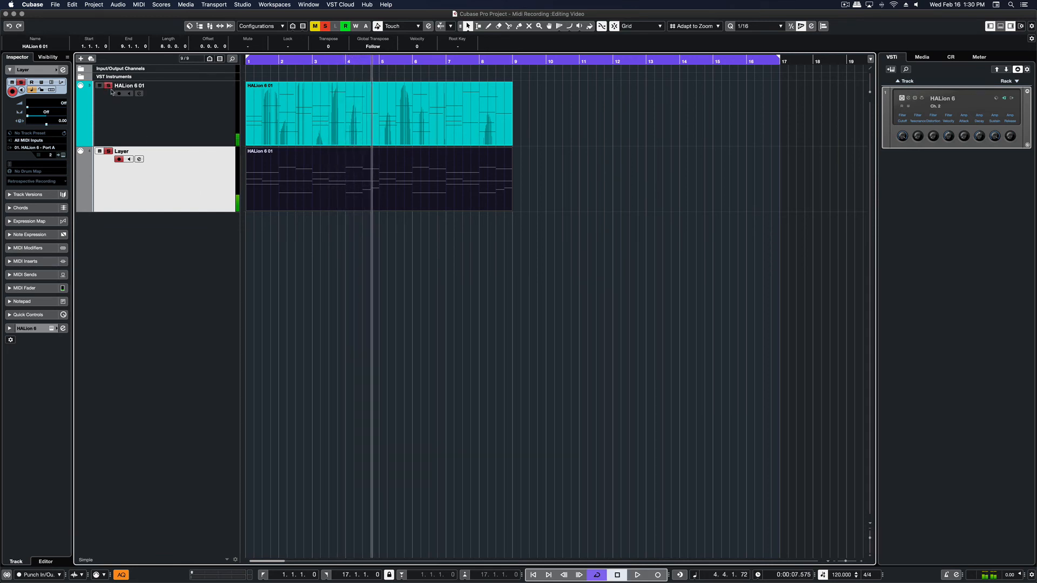
- Play the HALion 6 01 and Layer tracks together from the start, and close the HALion 6 instrument window
key("Home")
key("space")
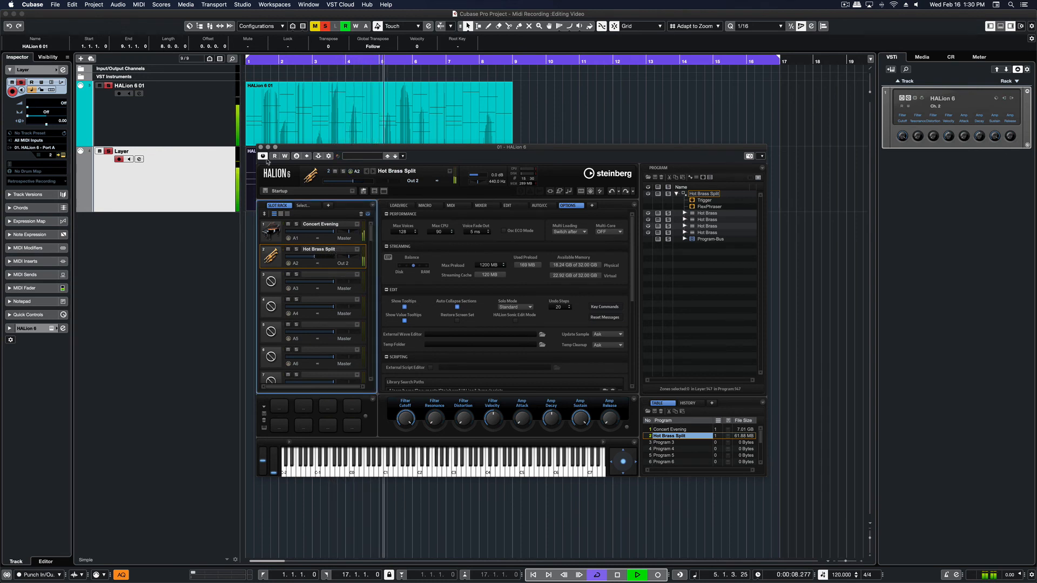
left_click(260, 146)
left_click(564, 191)
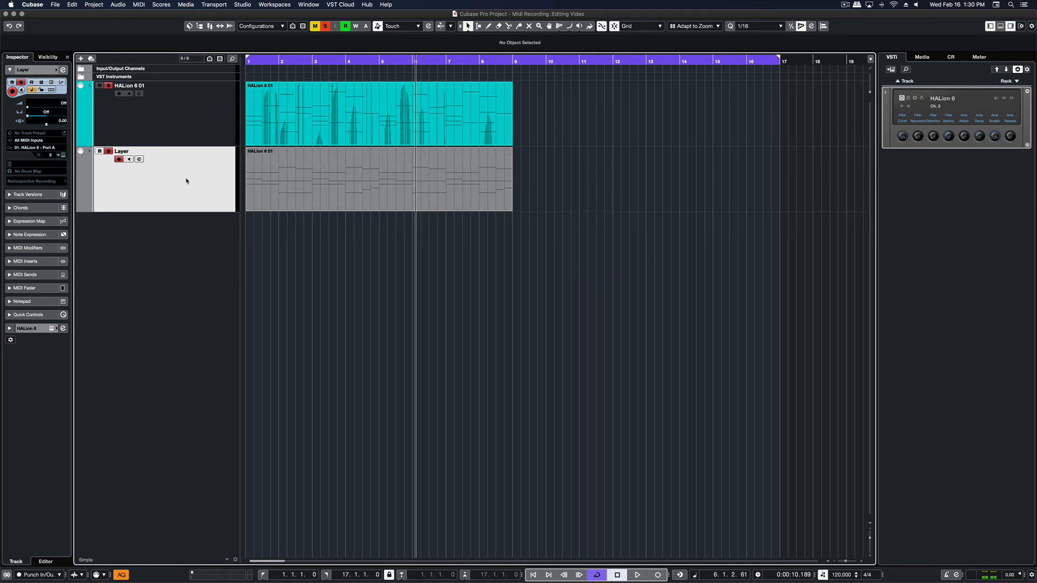
- Try red on the Layer track and set its colour to yellow
left_click(57, 71)
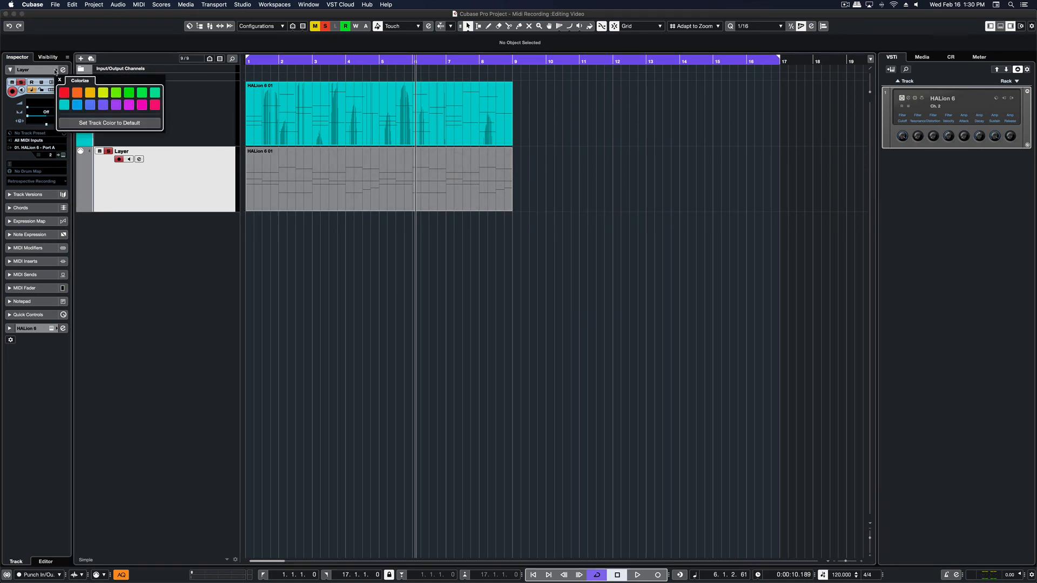
left_click(69, 93)
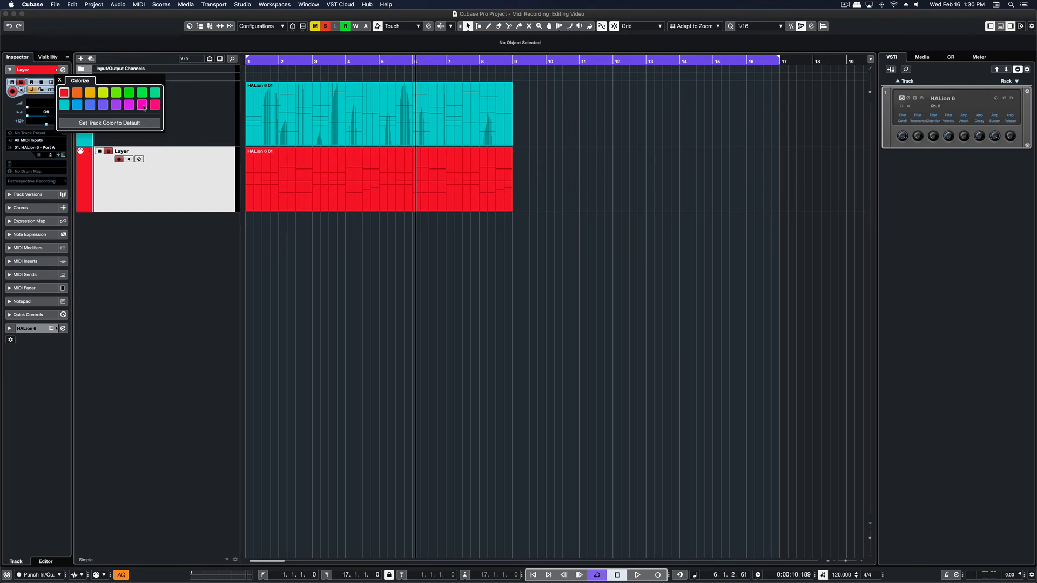
left_click(104, 93)
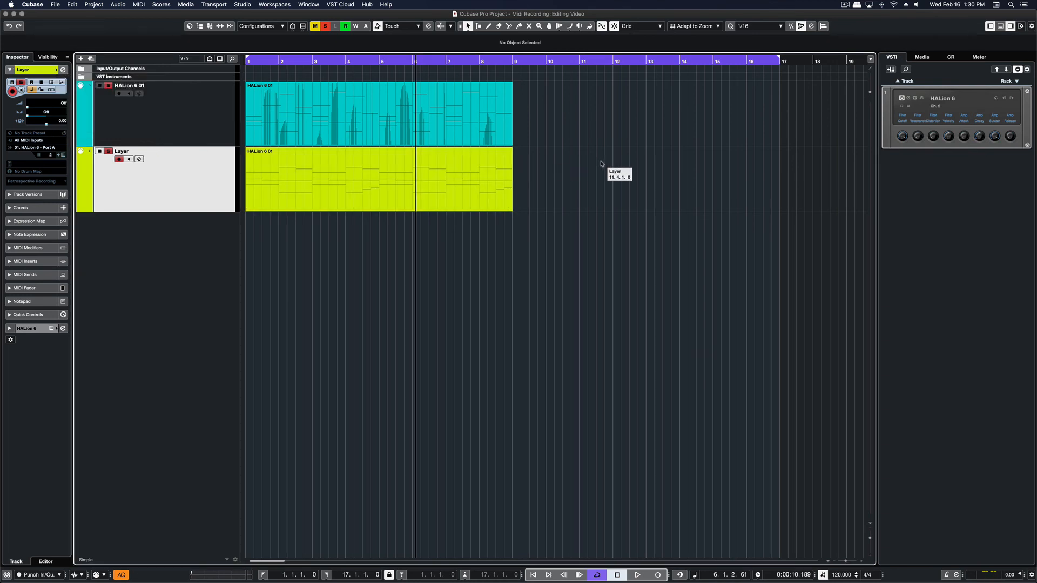
- Select the parts on both the HALion 6 01 and Layer tracks and open them together in the Key Editor
left_click_drag(654, 110, 321, 188)
double_click(410, 156)
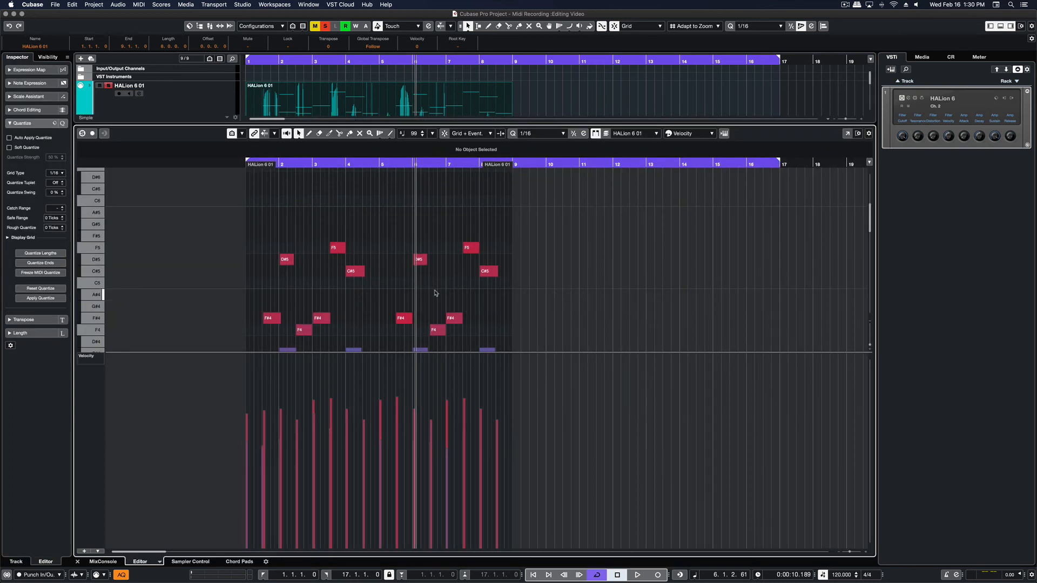
scroll(435, 293, "down", 10)
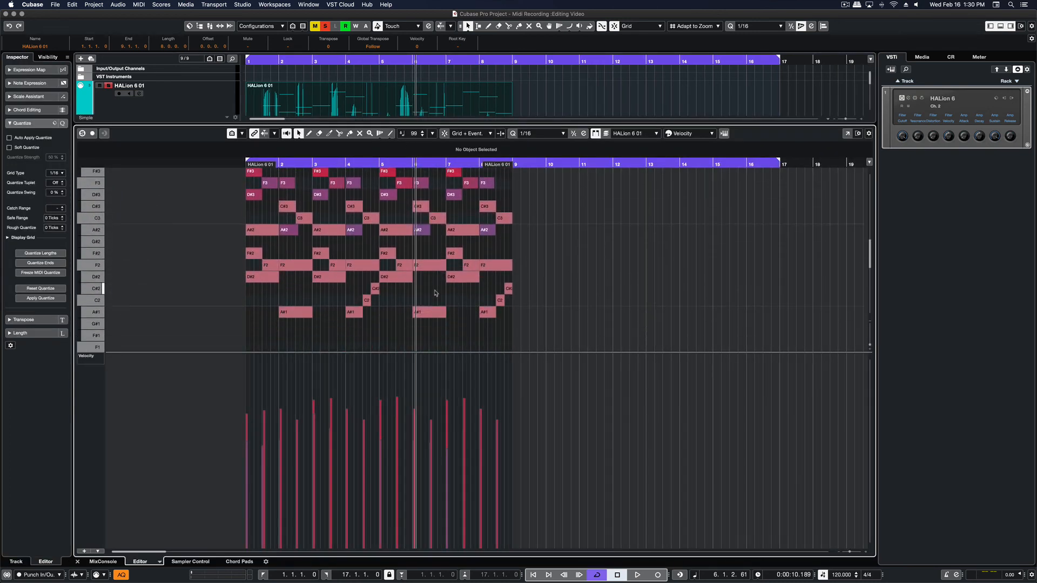
scroll(435, 293, "up", 2)
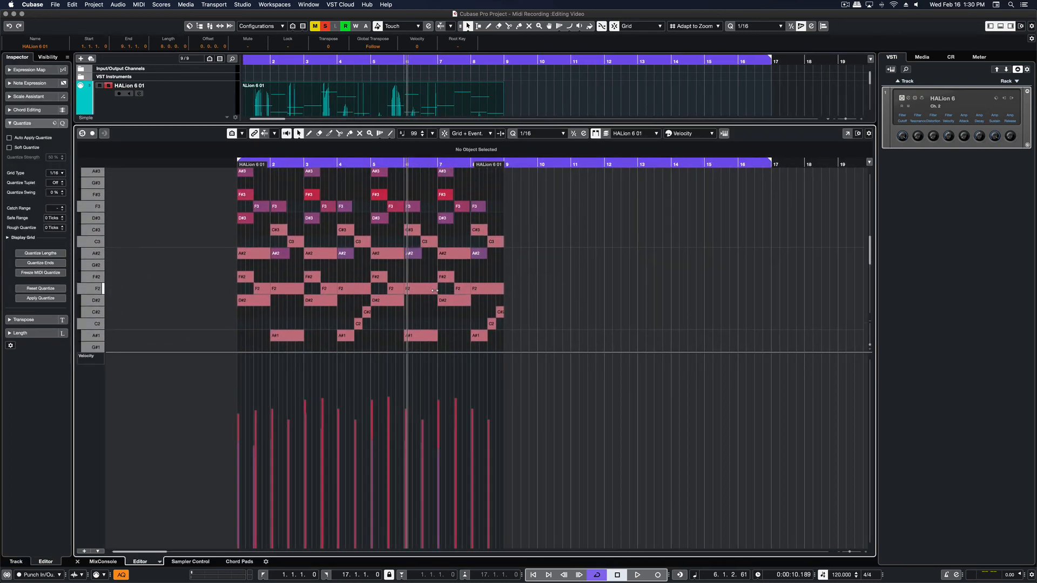
- Colour the notes of both parts by Pitch in the Key Editor
left_click(712, 134)
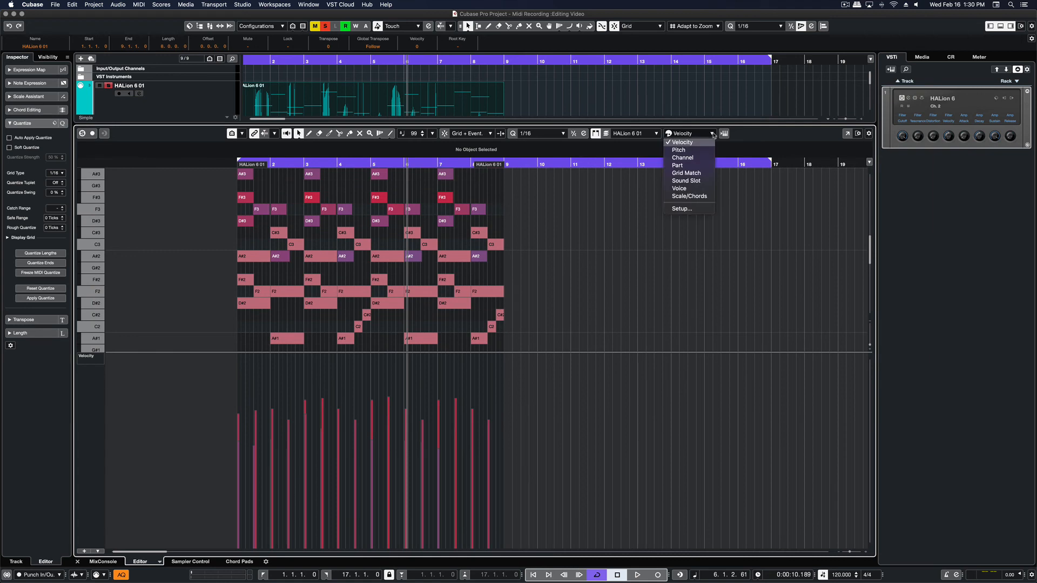
left_click(693, 151)
scroll(416, 237, "up", 2)
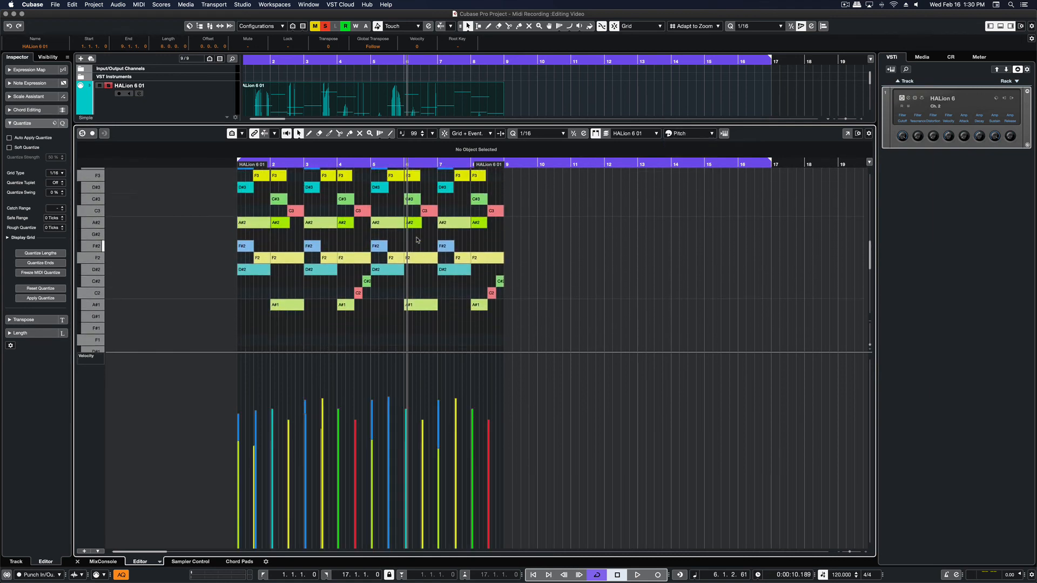
- Switch the event colours to Channel and look over the notes of both parts
left_click(712, 134)
left_click(686, 161)
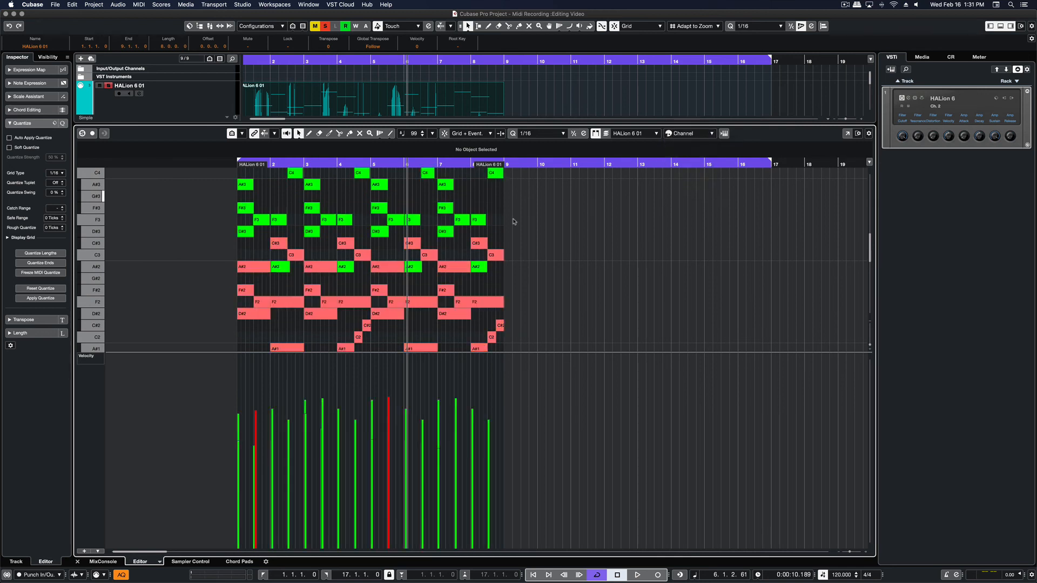
scroll(400, 243, "up", 5)
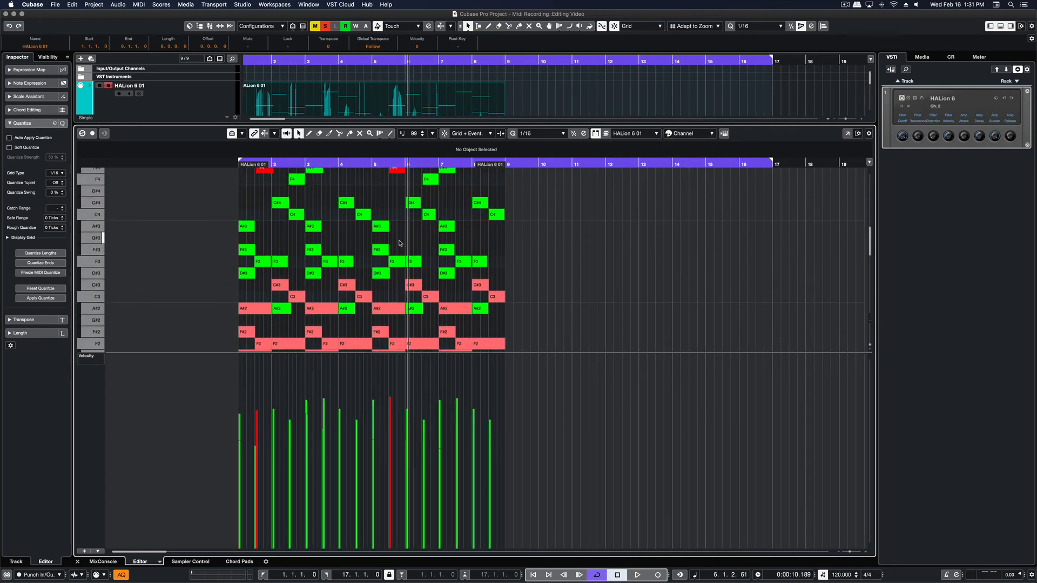
scroll(400, 244, "down", 13)
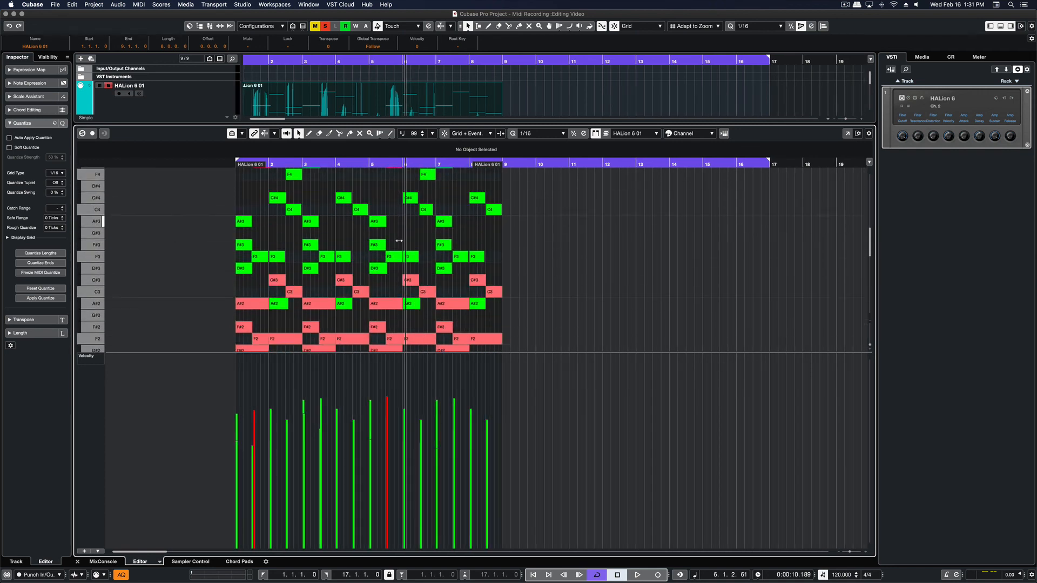
scroll(400, 243, "up", 8)
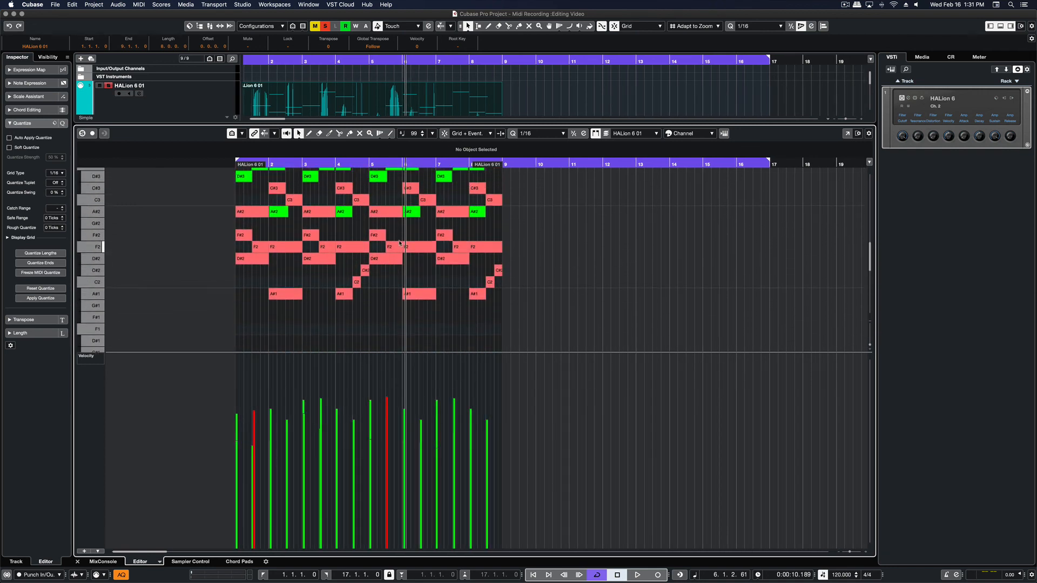
- Set the event colours to Part so each track's notes carry its own track colour, and look over the result
left_click(696, 135)
left_click(682, 150)
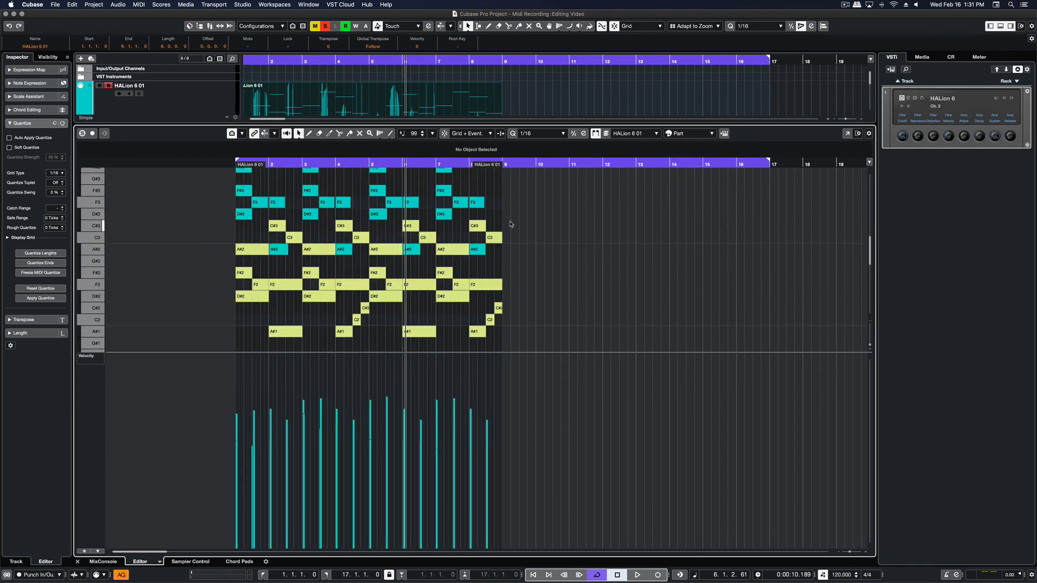
scroll(399, 231, "down", 6)
scroll(397, 232, "up", 8)
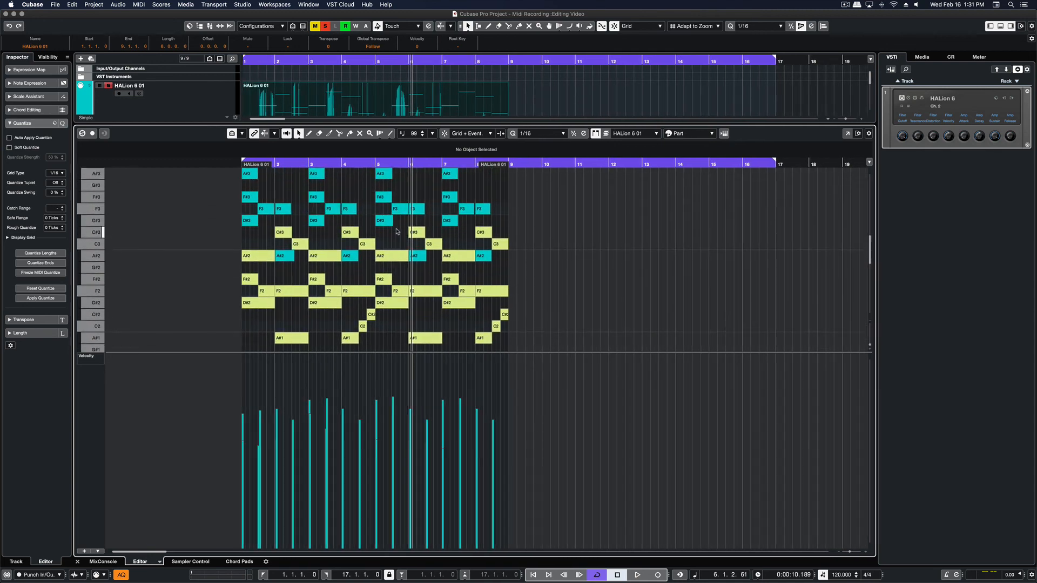
scroll(397, 231, "up", 2)
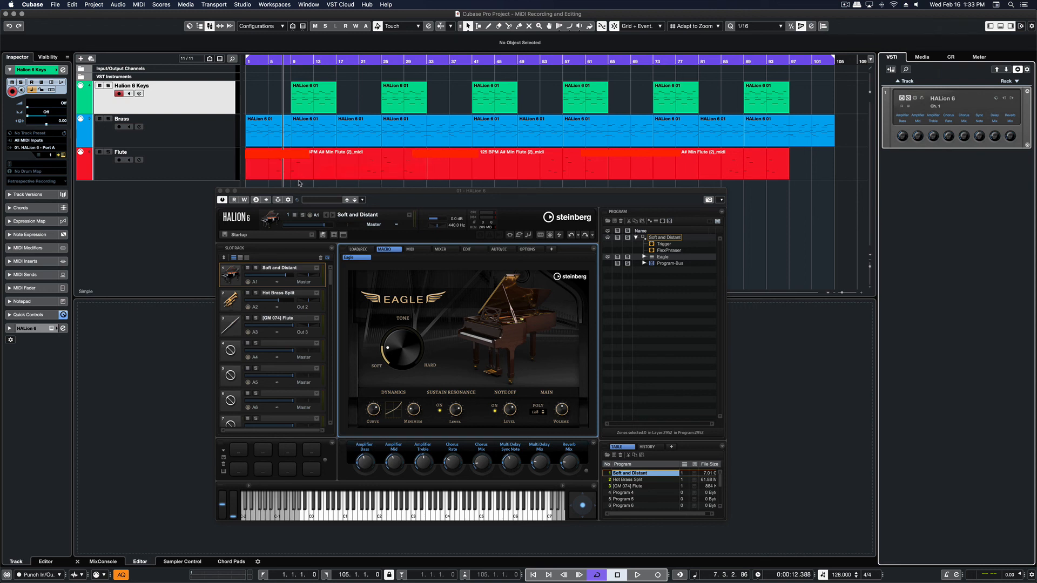
- Play the full arrangement of keys, brass and flute tracks from the project start
key("space")
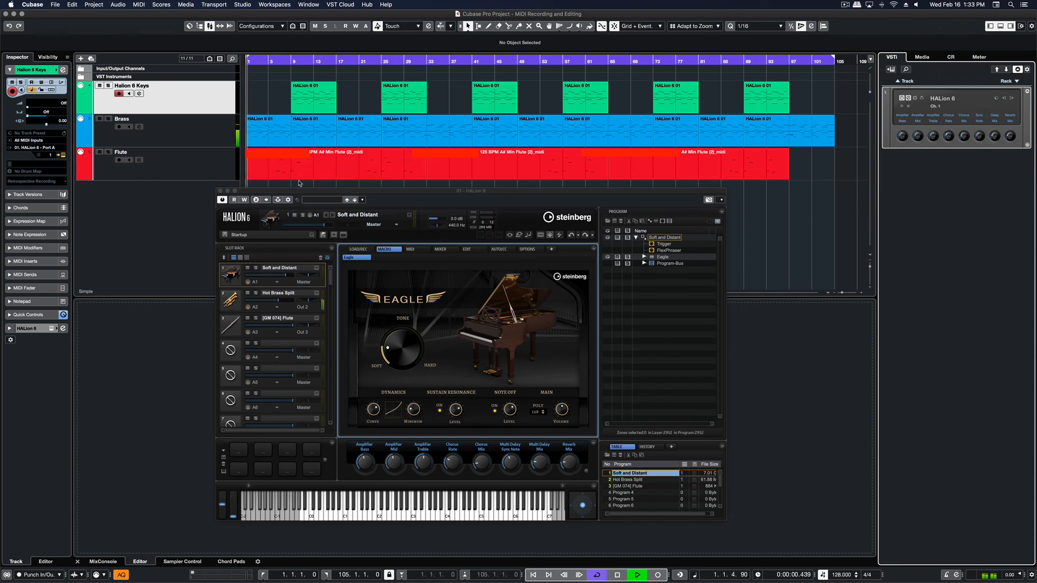